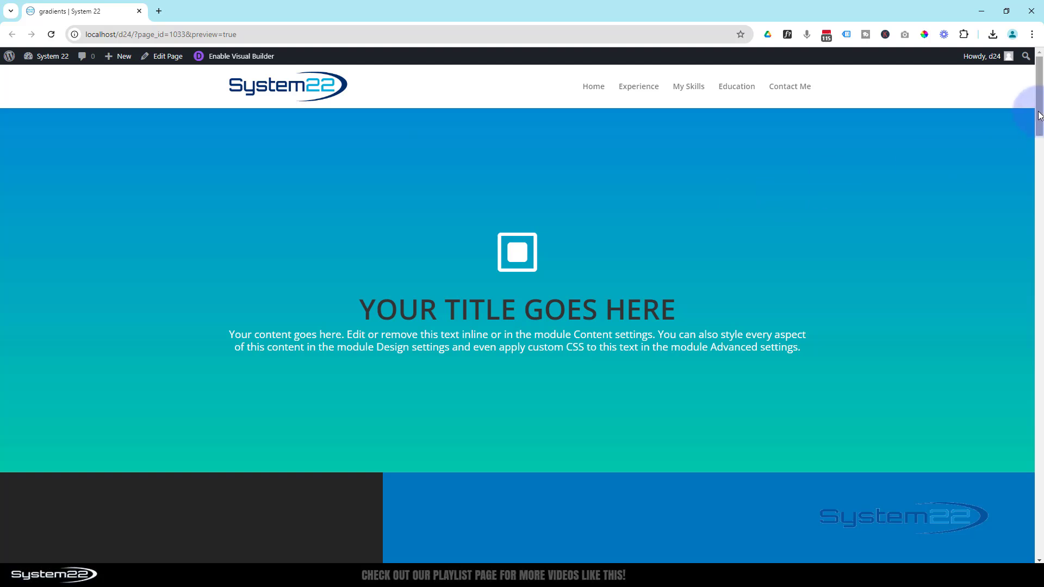
Look through the gradient background sections on the sample page, from the first one down to the footer.
drag(1040, 116, 1039, 169)
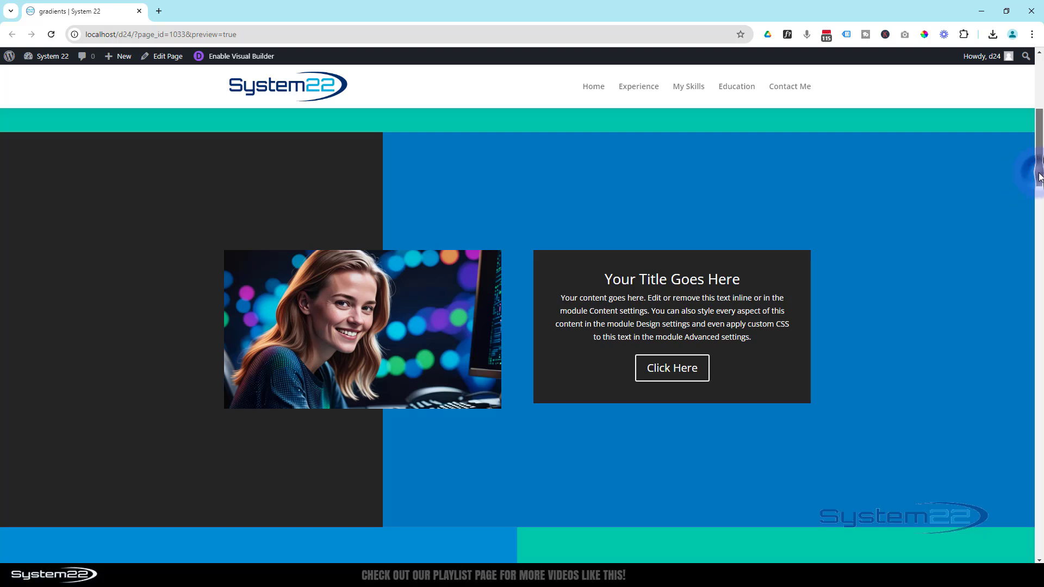
drag(1039, 177, 1038, 239)
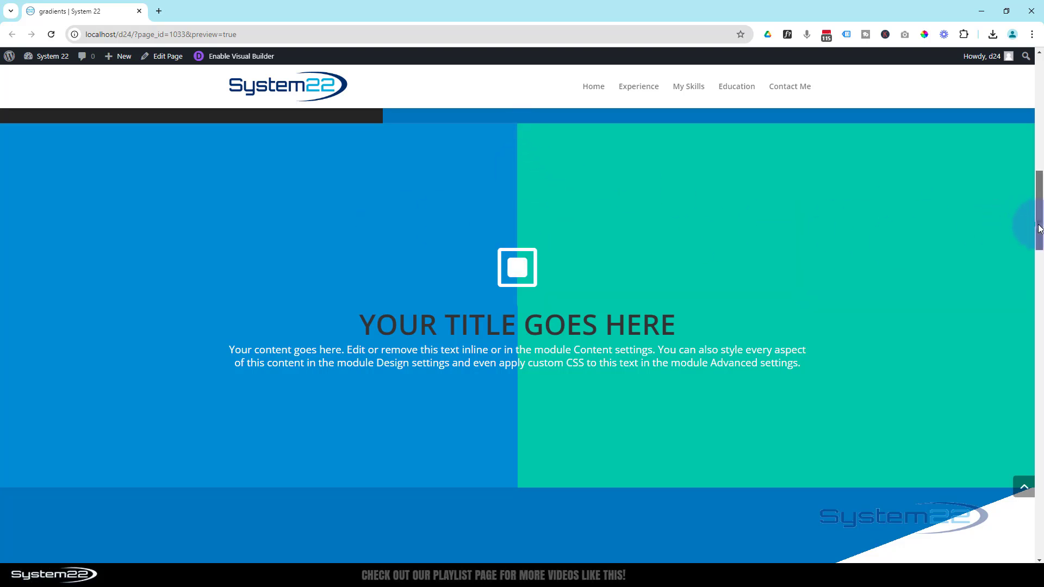
drag(1038, 227, 1038, 278)
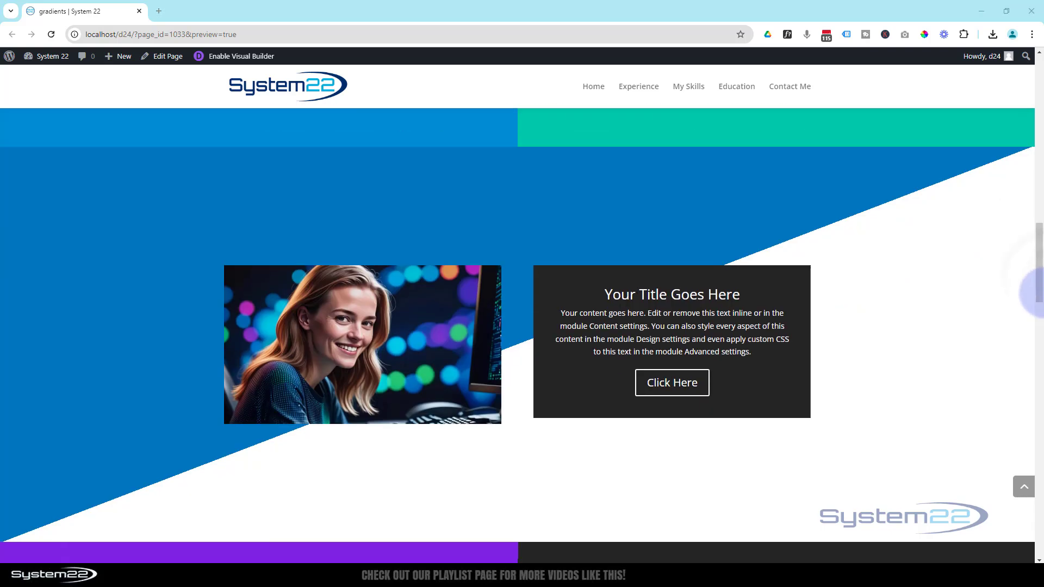
drag(1038, 287, 1039, 404)
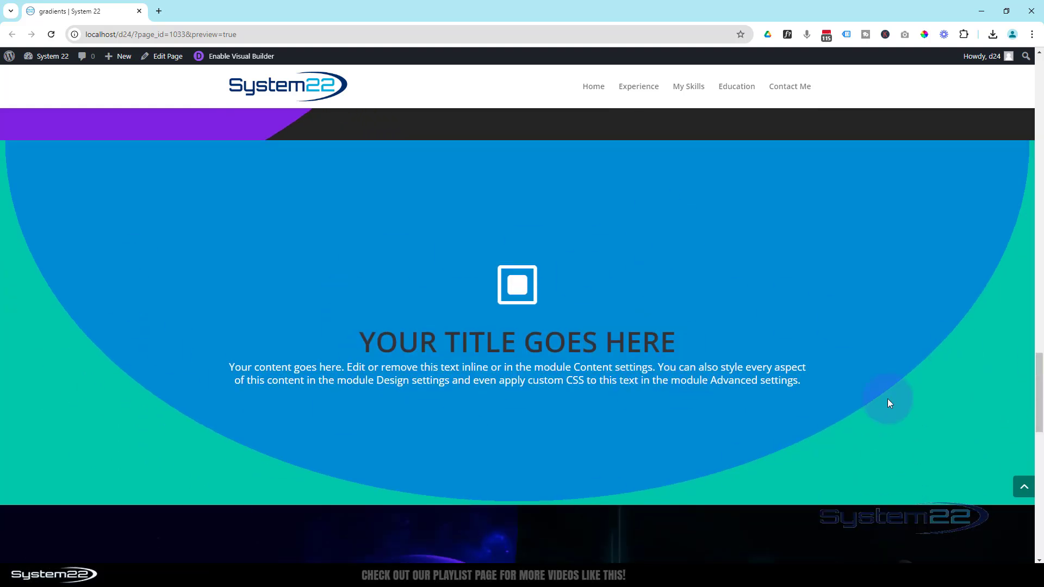
drag(1039, 411, 1043, 474)
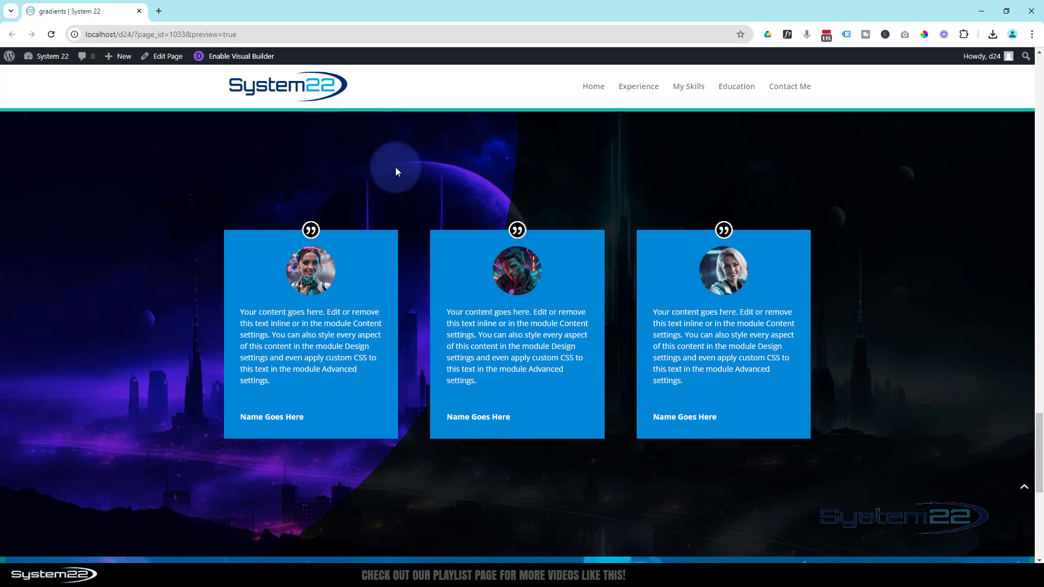
drag(1041, 447, 1042, 507)
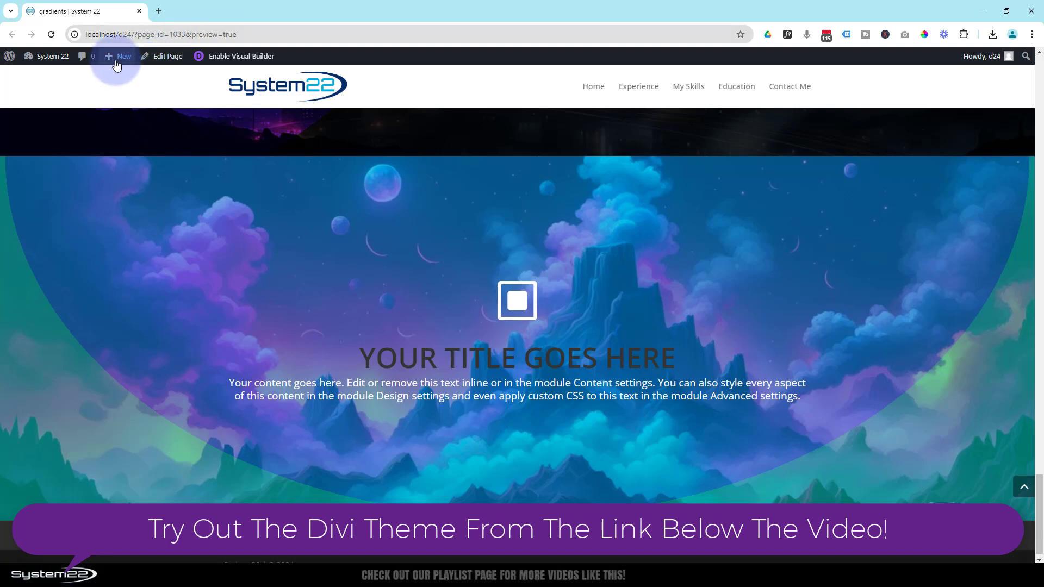
Create a new page titled "Grad" in a separate browser tab and open it in the Divi Builder.
mouse_move(116, 64)
middle_click(115, 104)
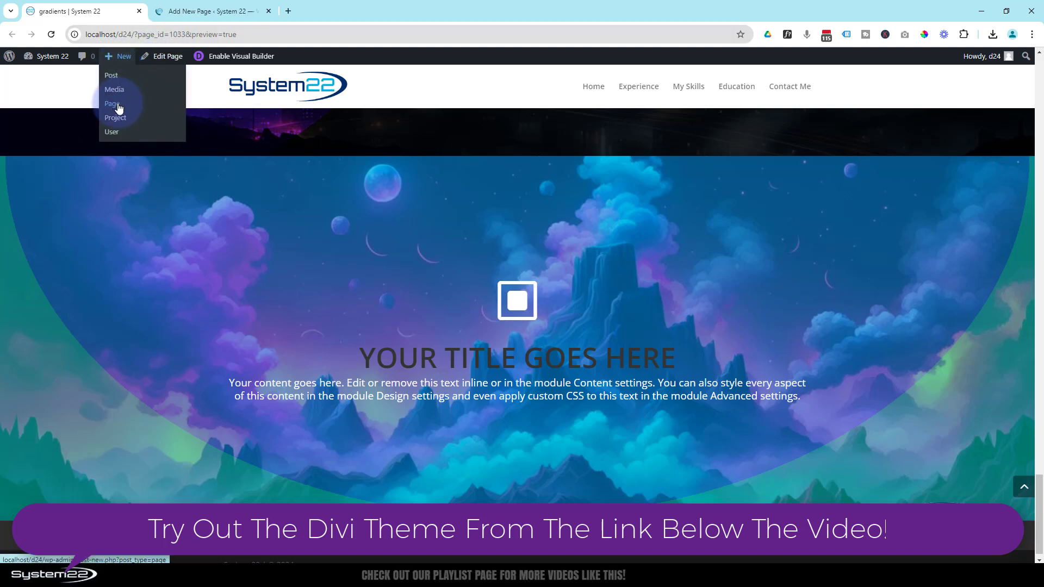
click(207, 12)
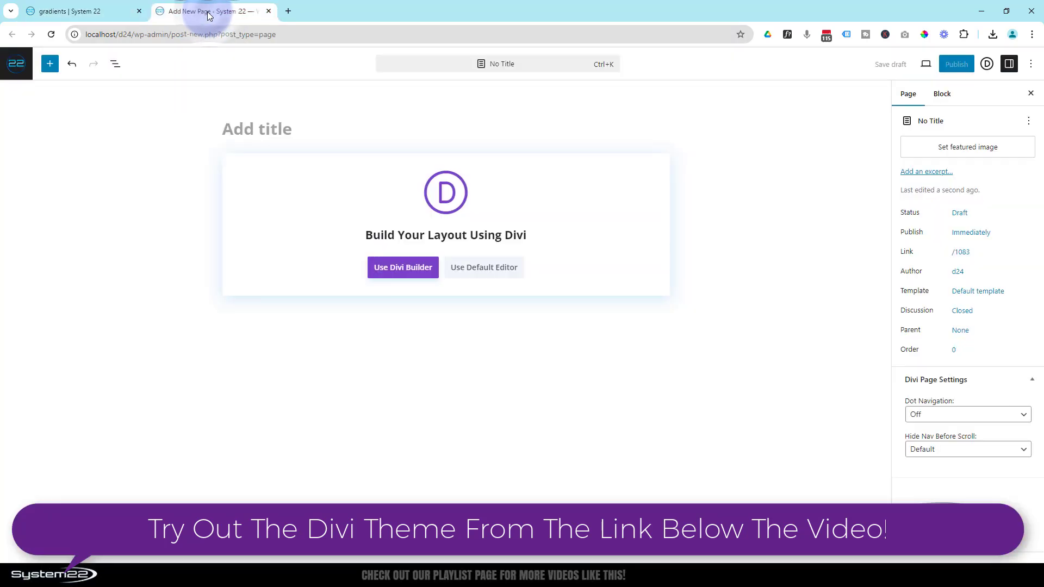
text(Grad)
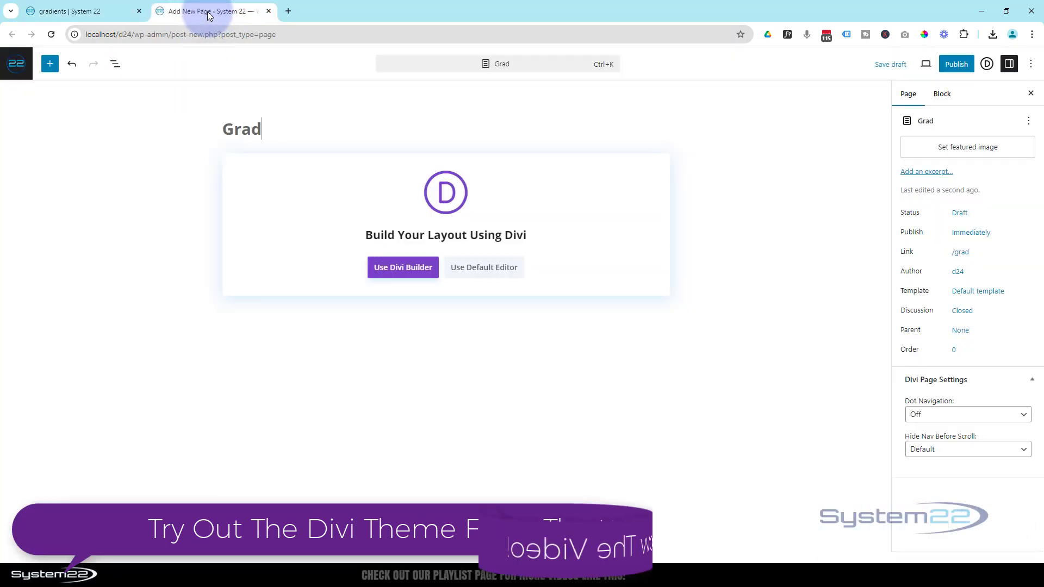
click(402, 270)
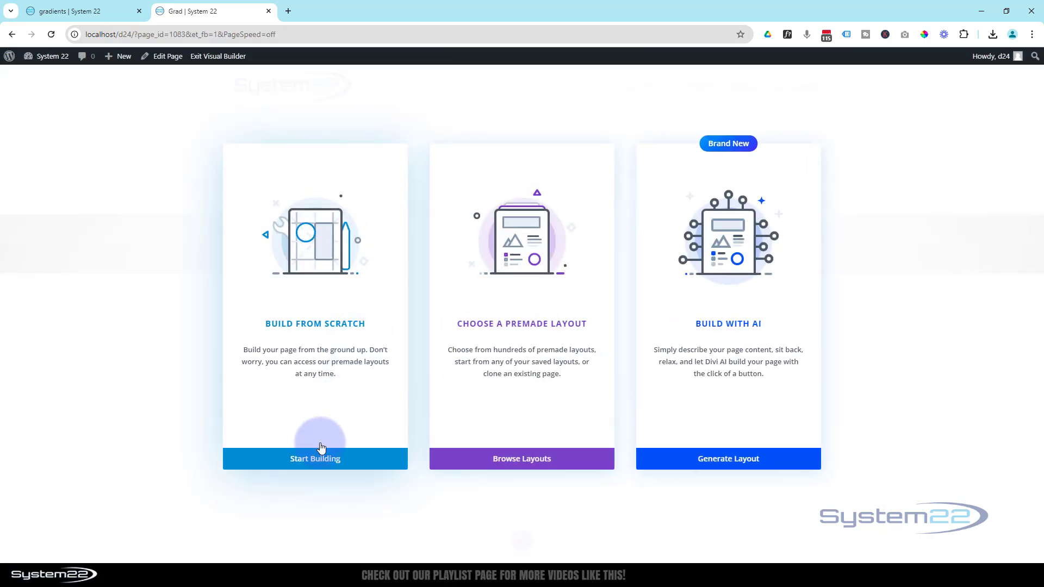
Build the page from scratch, inserting a single-column row with a Blurb module.
click(321, 447)
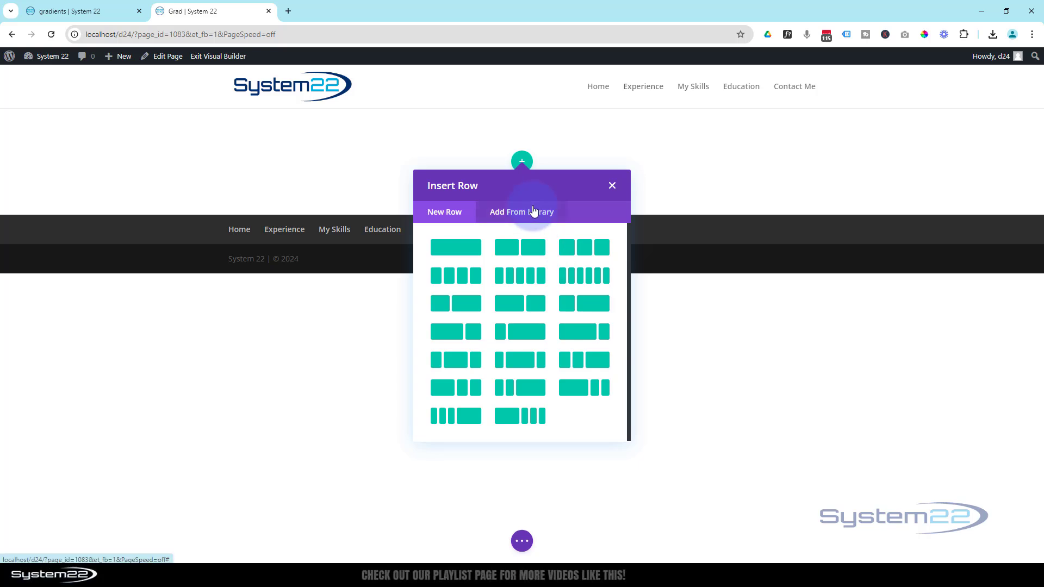
click(459, 253)
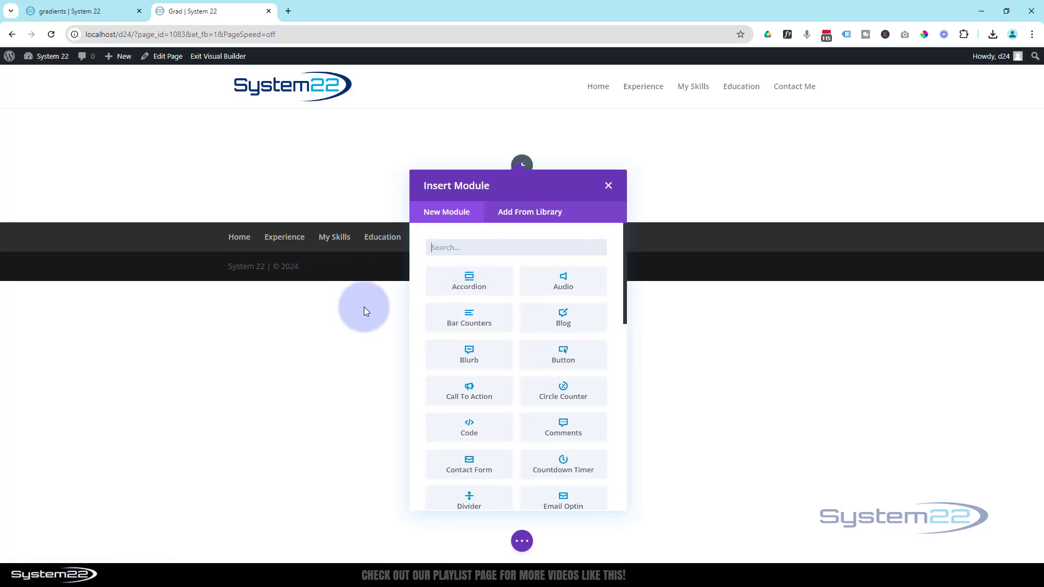
click(469, 354)
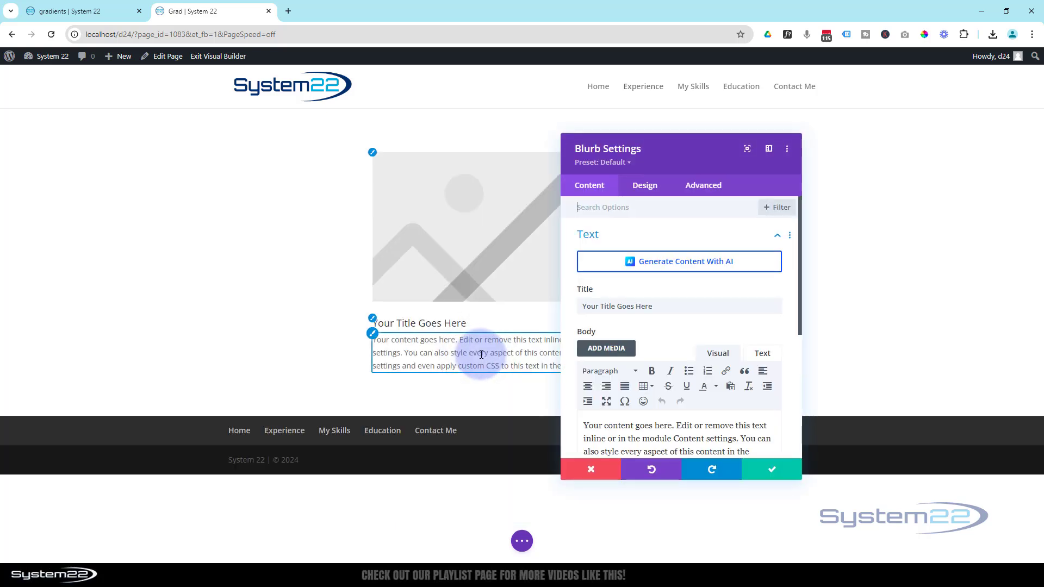
Replace the blurb's placeholder image with the icon of a solid square inside a circle.
scroll(696, 284, down, 5)
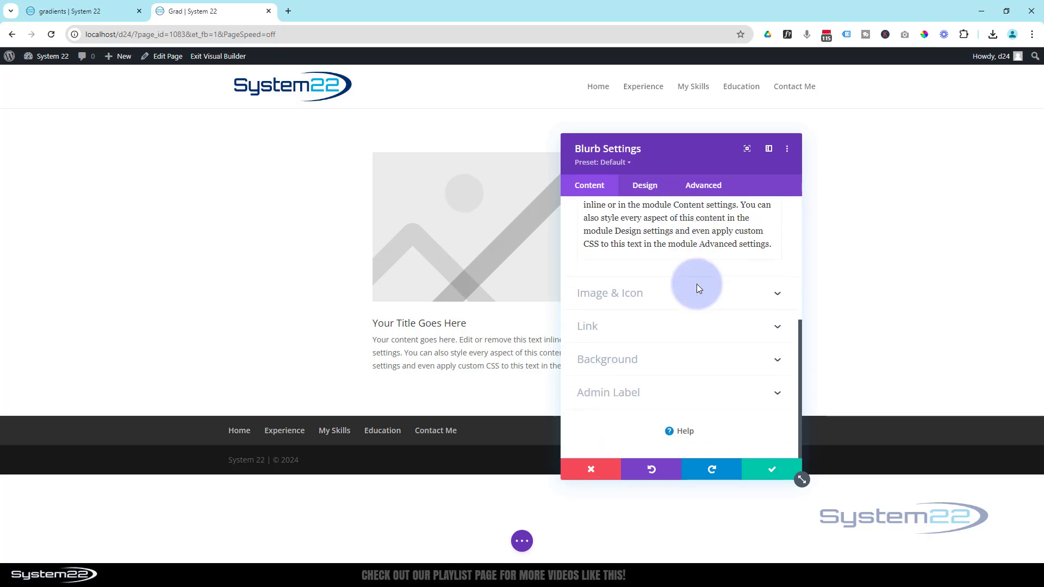
click(661, 294)
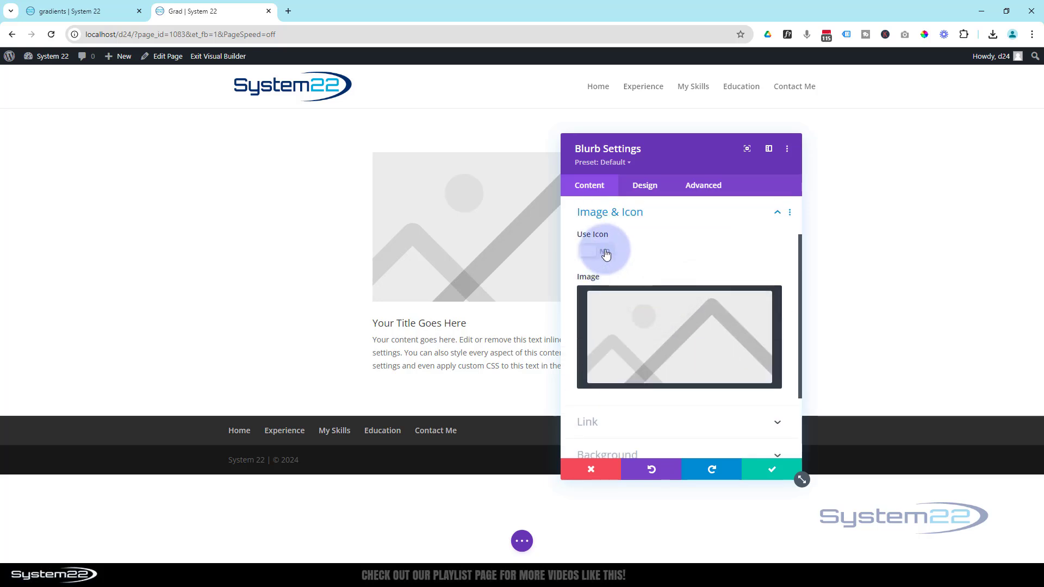
click(606, 253)
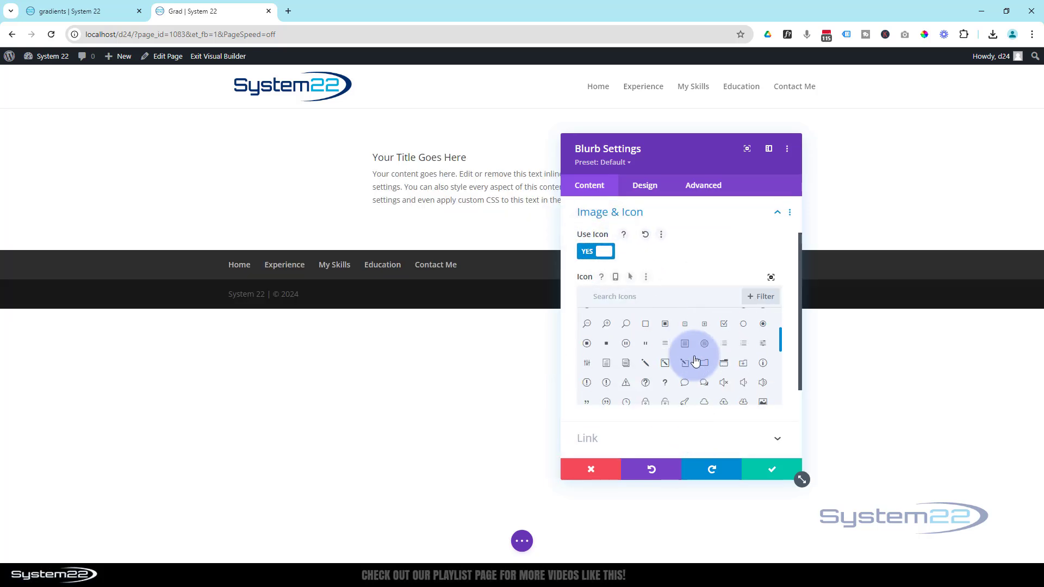
scroll(696, 360, down, 1)
click(587, 326)
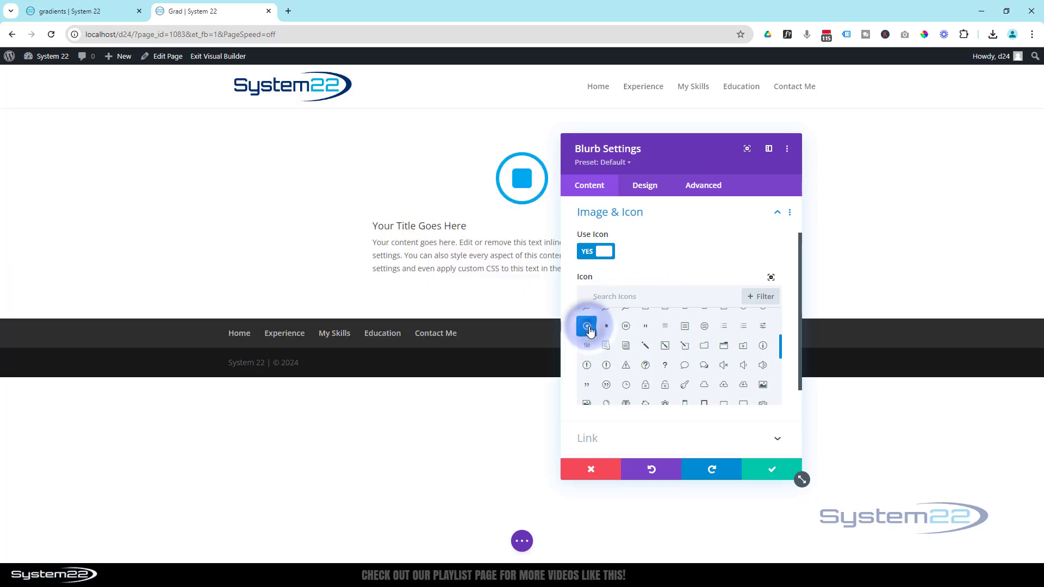
Center the blurb's text alignment.
click(647, 187)
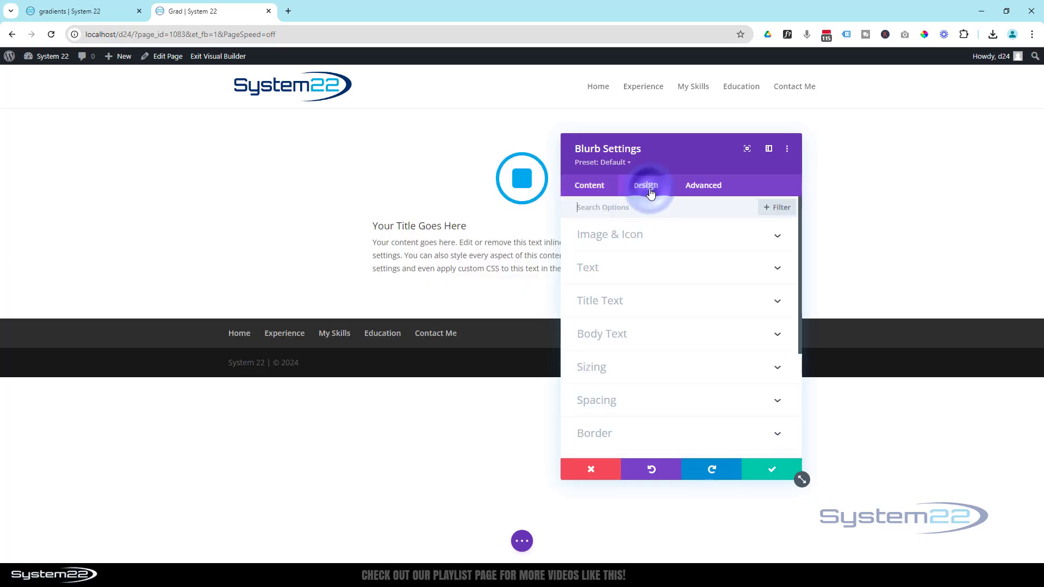
click(652, 268)
click(657, 254)
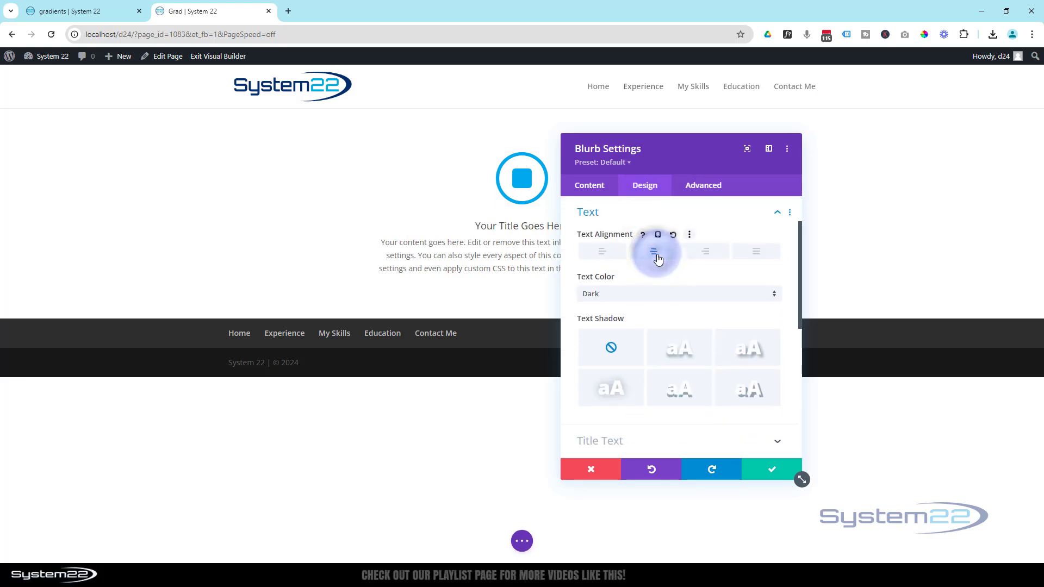
Style the blurb's title at 40px in uppercase with a Semi Bold font weight.
drag(692, 163, 857, 163)
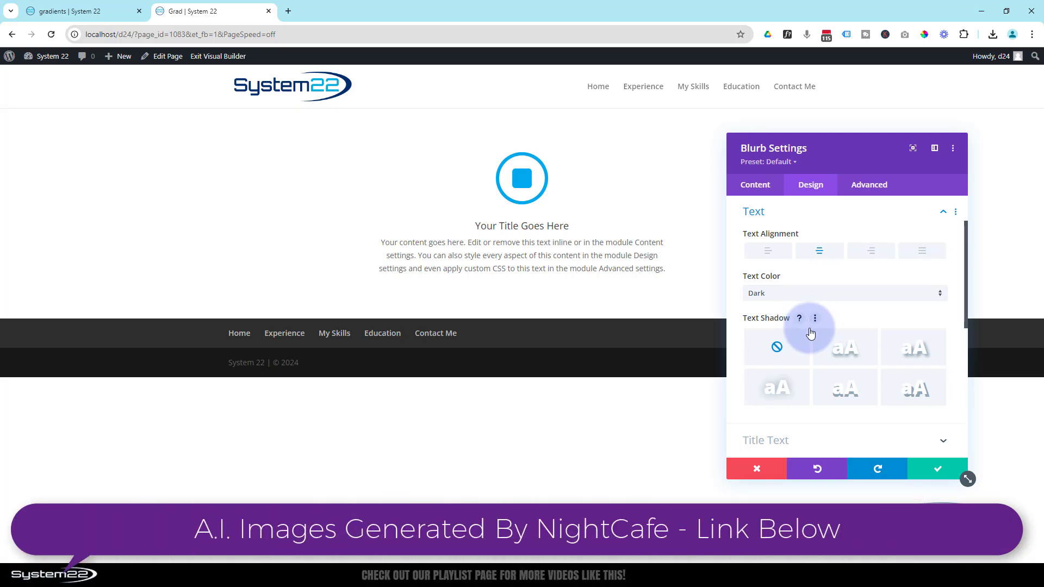
scroll(810, 333, down, 2)
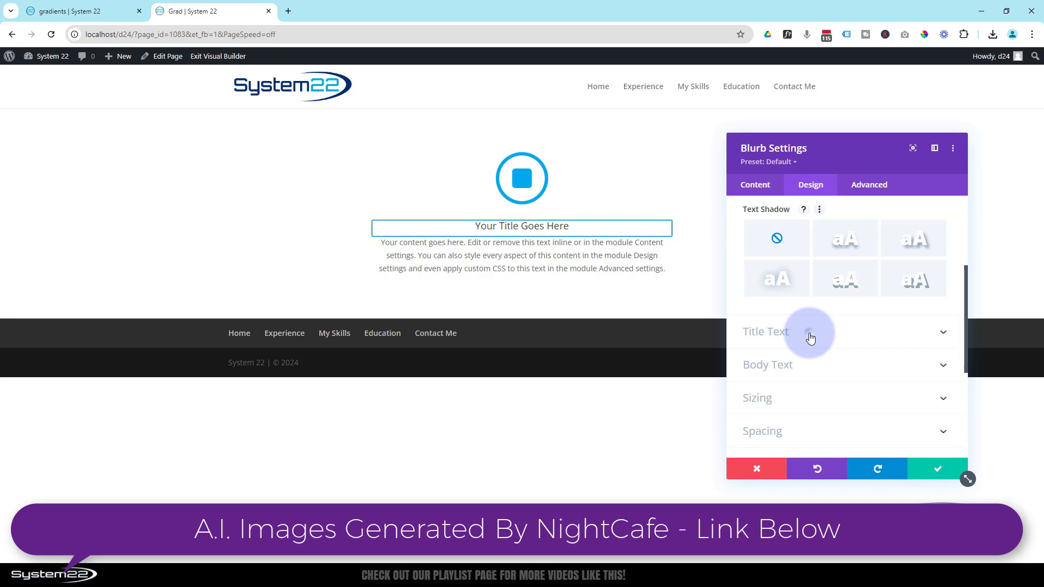
click(811, 335)
scroll(809, 334, down, 2)
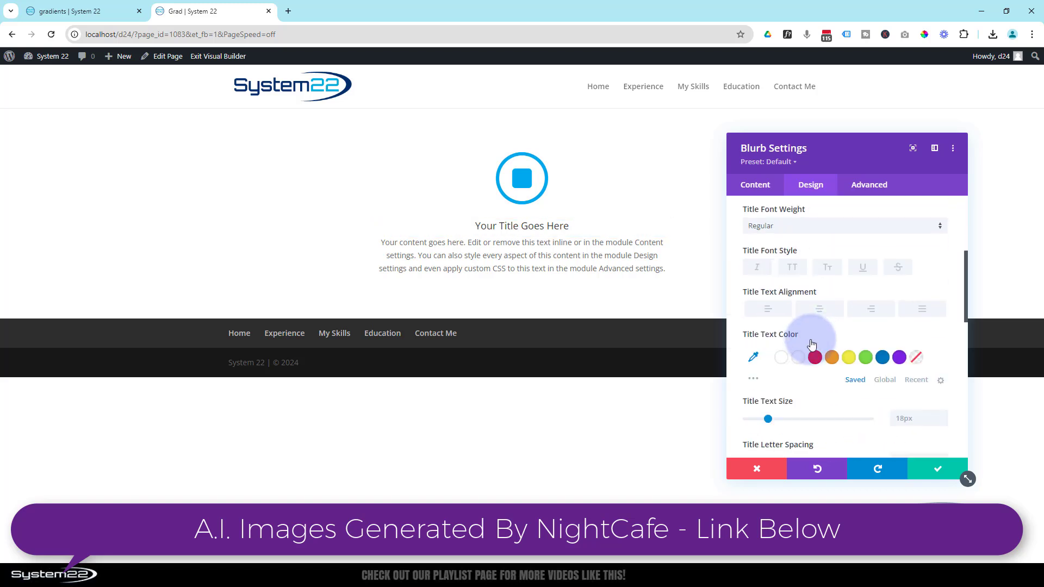
drag(768, 419, 795, 420)
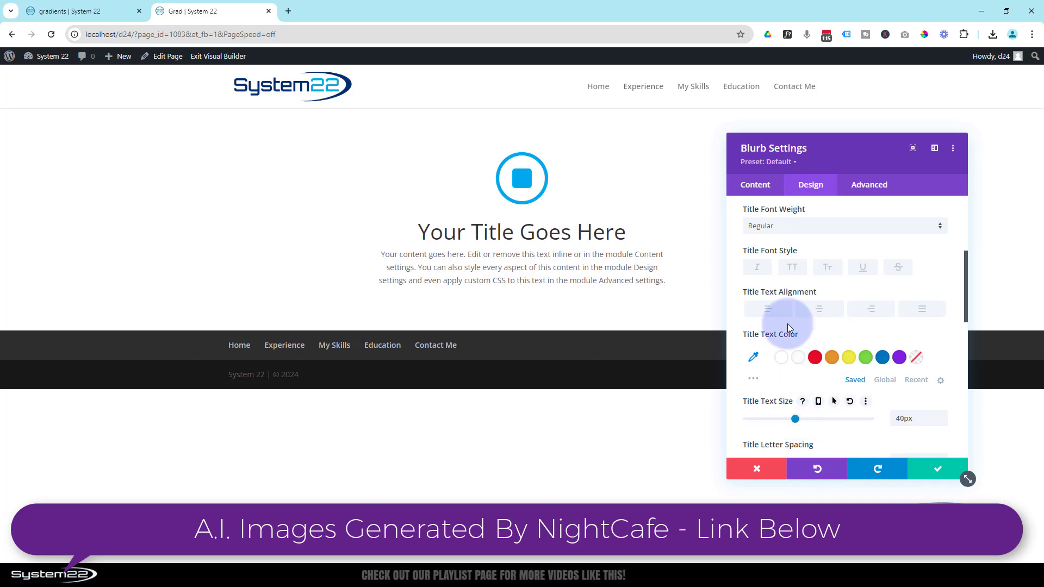
click(795, 268)
click(787, 224)
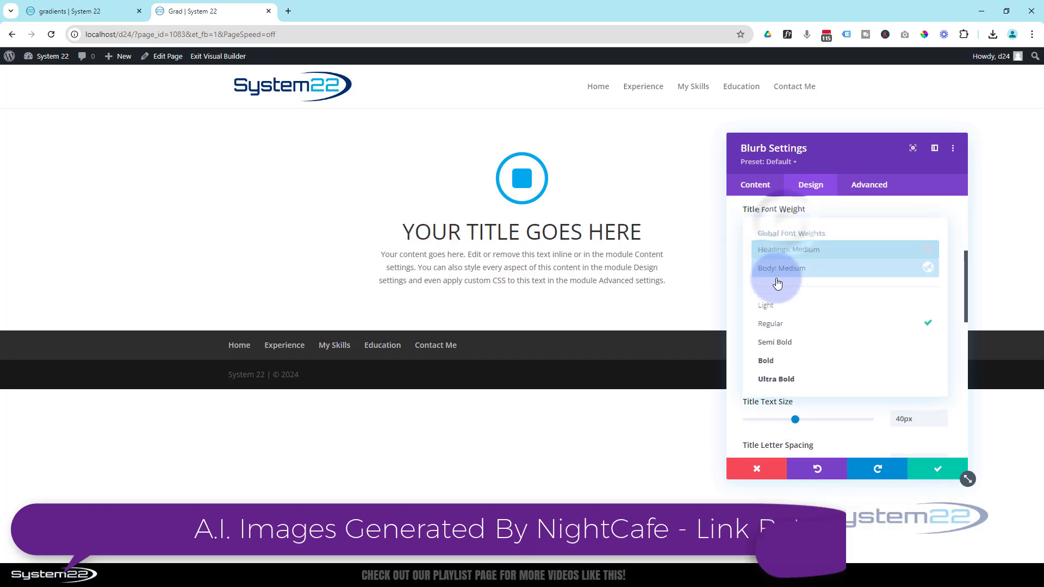
click(777, 342)
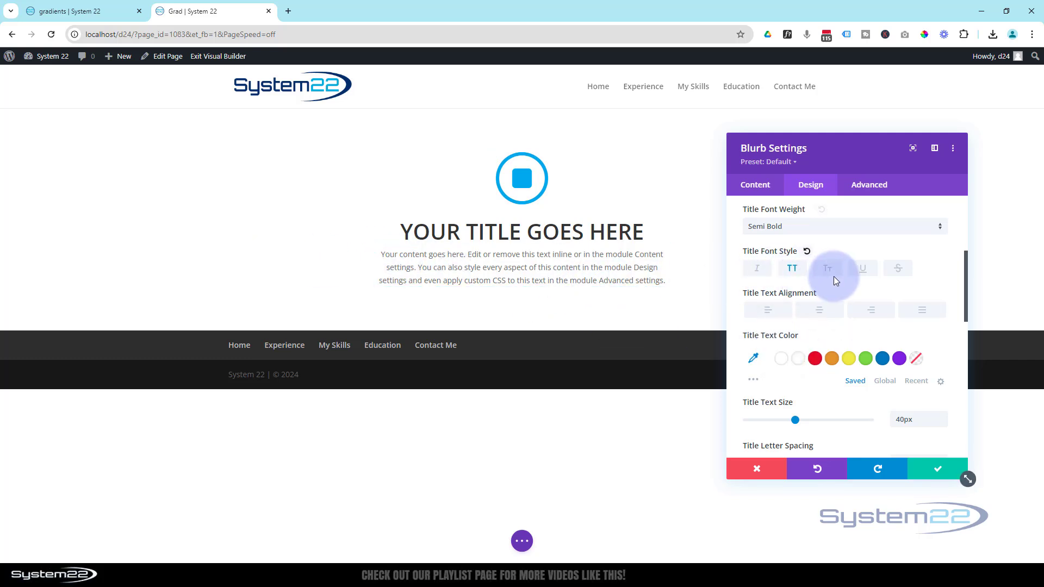
scroll(818, 264, up, 4)
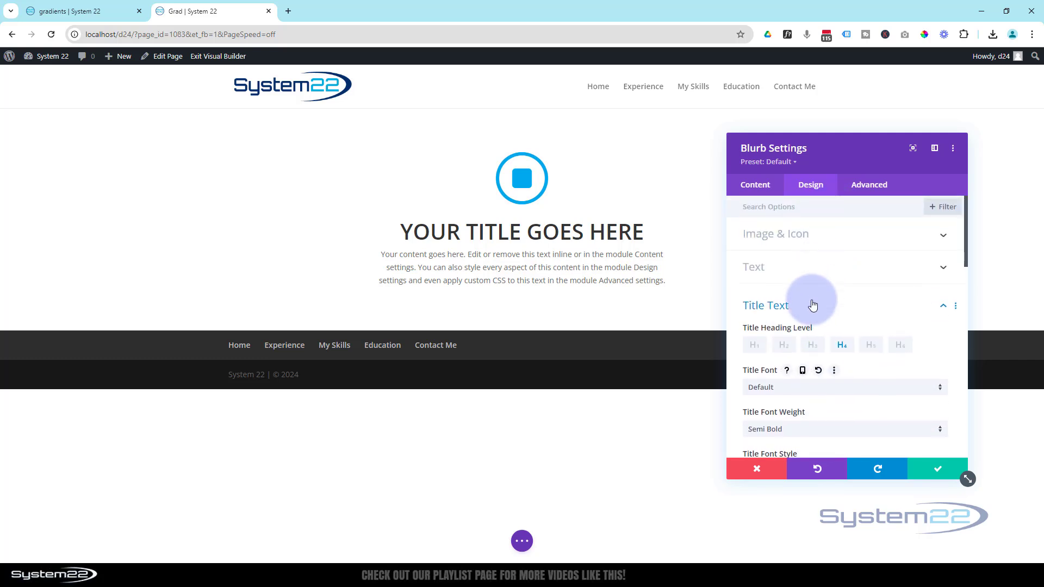
click(813, 299)
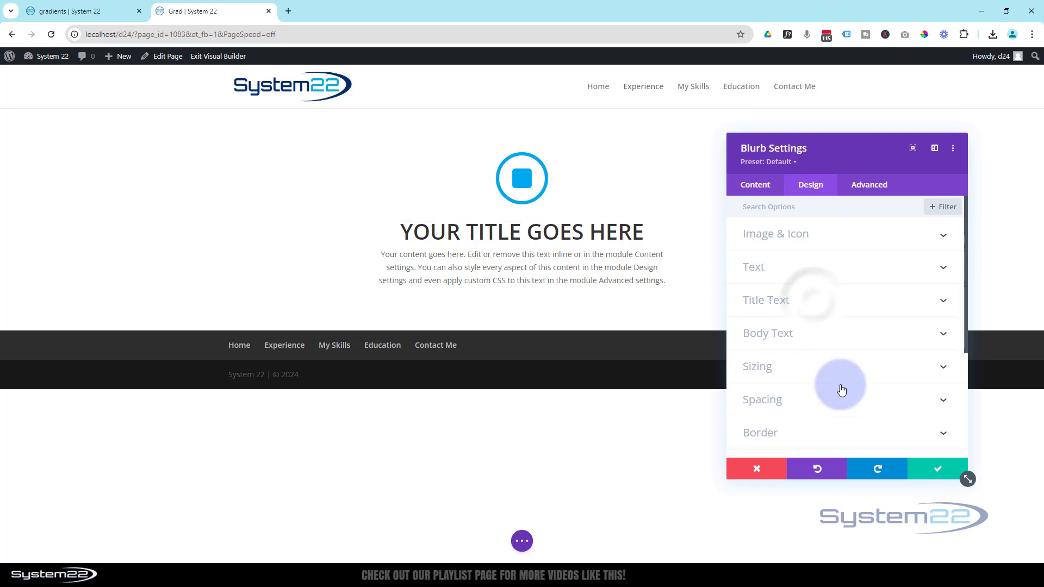
Set the blurb's content width to 100%.
click(811, 369)
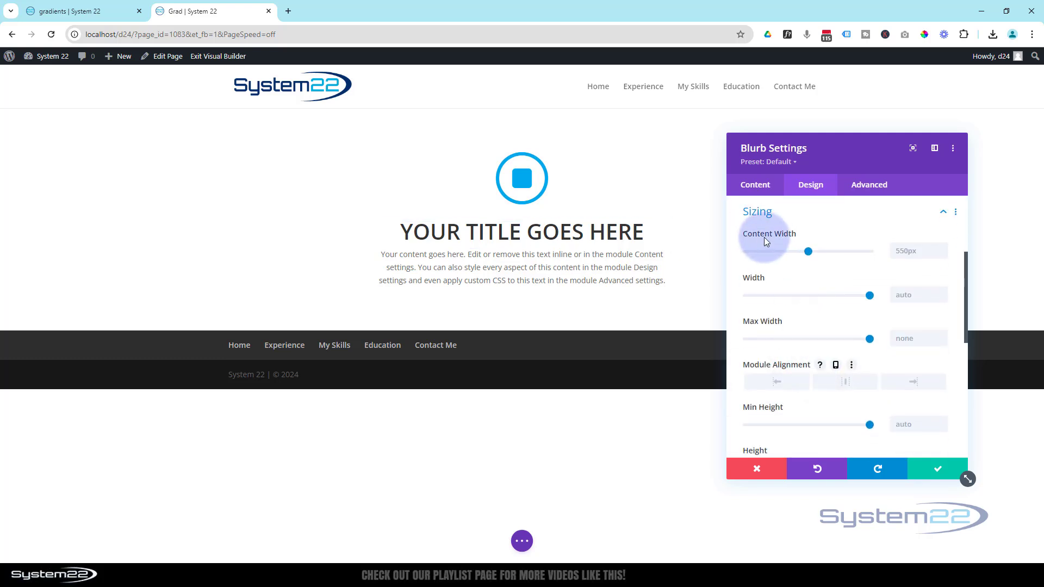
click(895, 251)
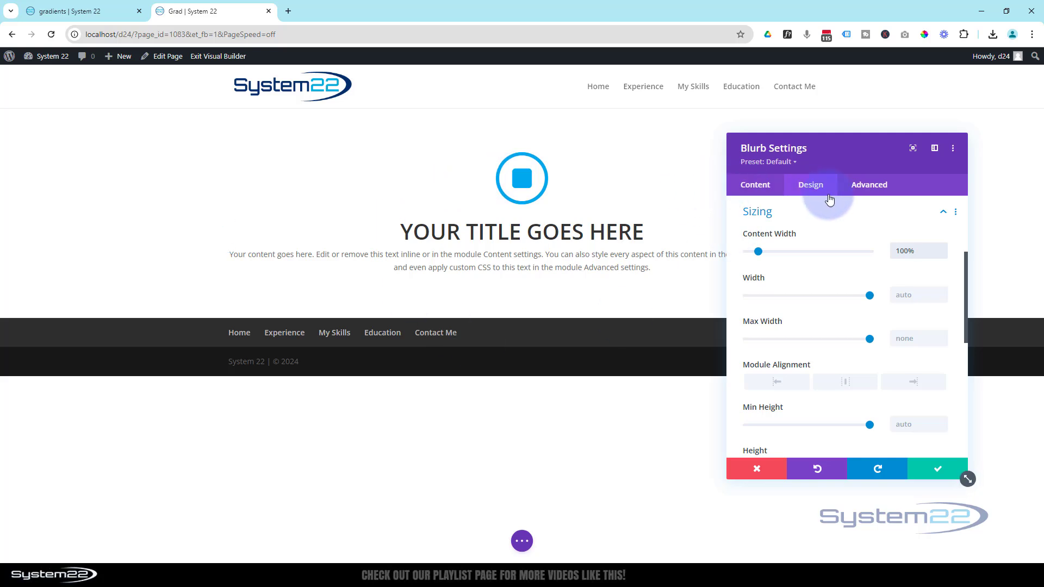
click(759, 212)
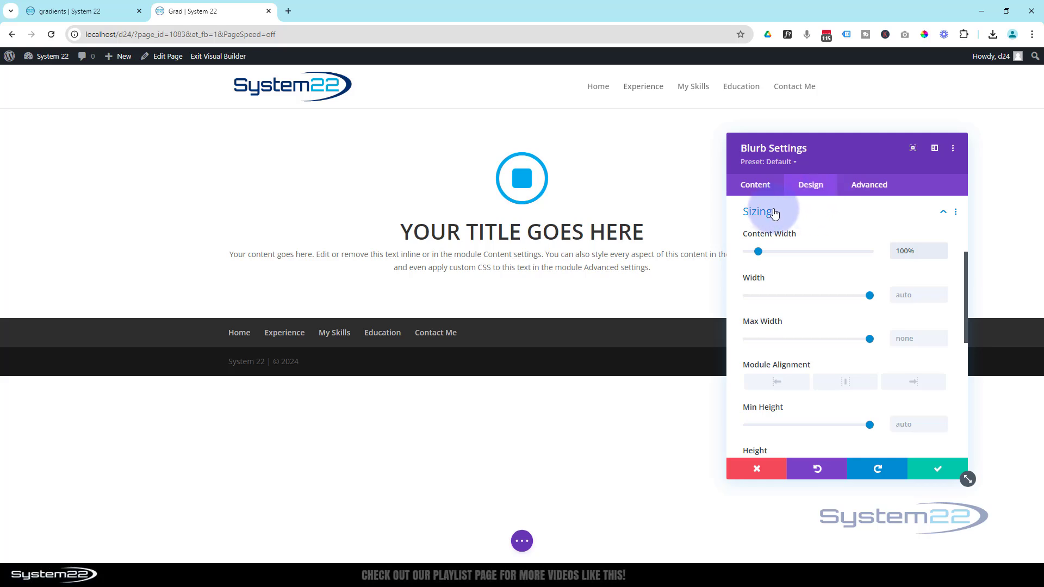
Set the blurb's top and bottom padding to a linked 15vh and save the module settings.
click(788, 241)
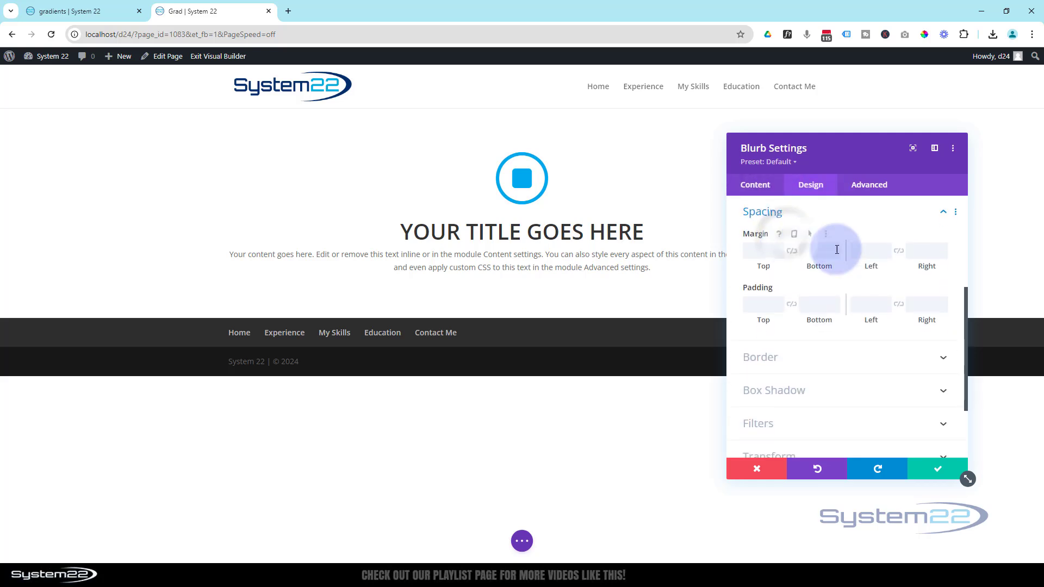
click(759, 305)
text(15vh)
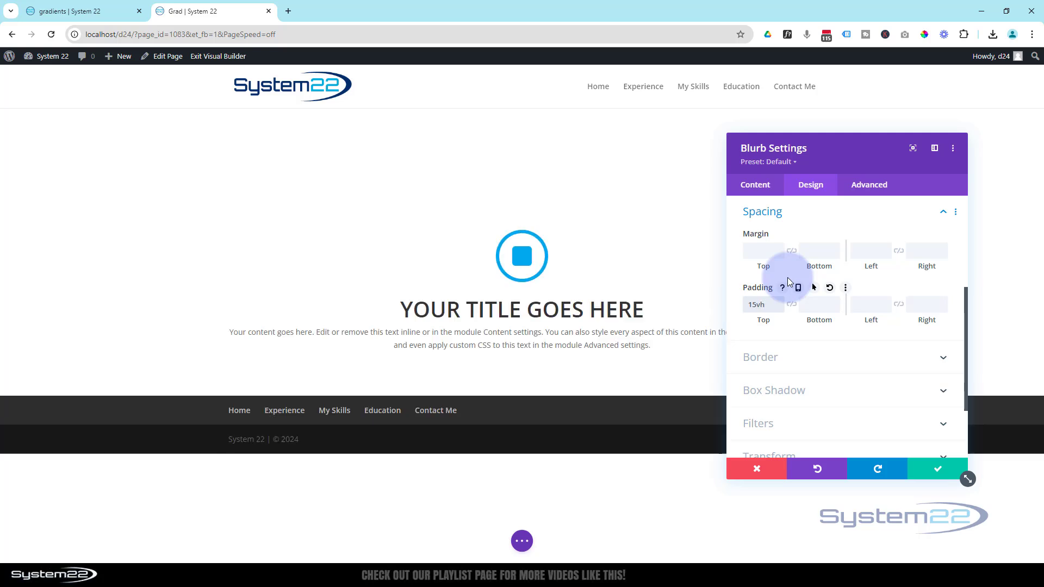
click(792, 305)
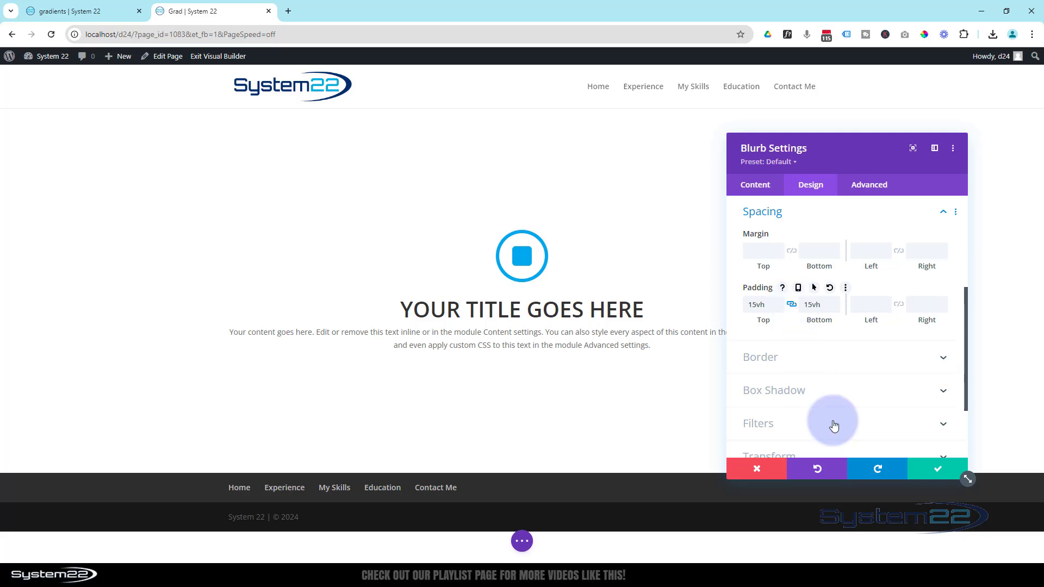
click(926, 469)
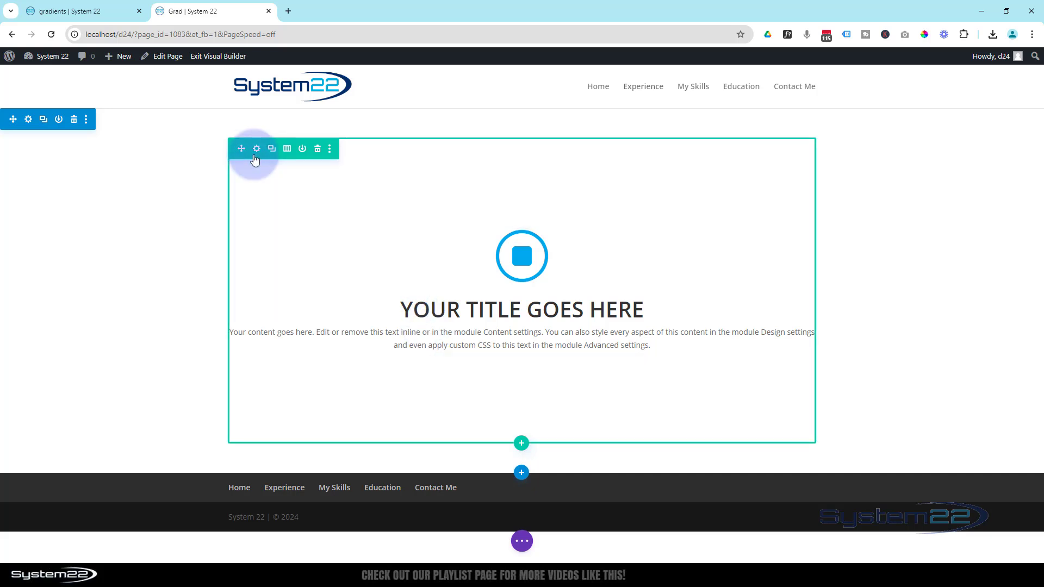
Add a background gradient with the default blue and green colors to the section containing the blurb.
click(30, 120)
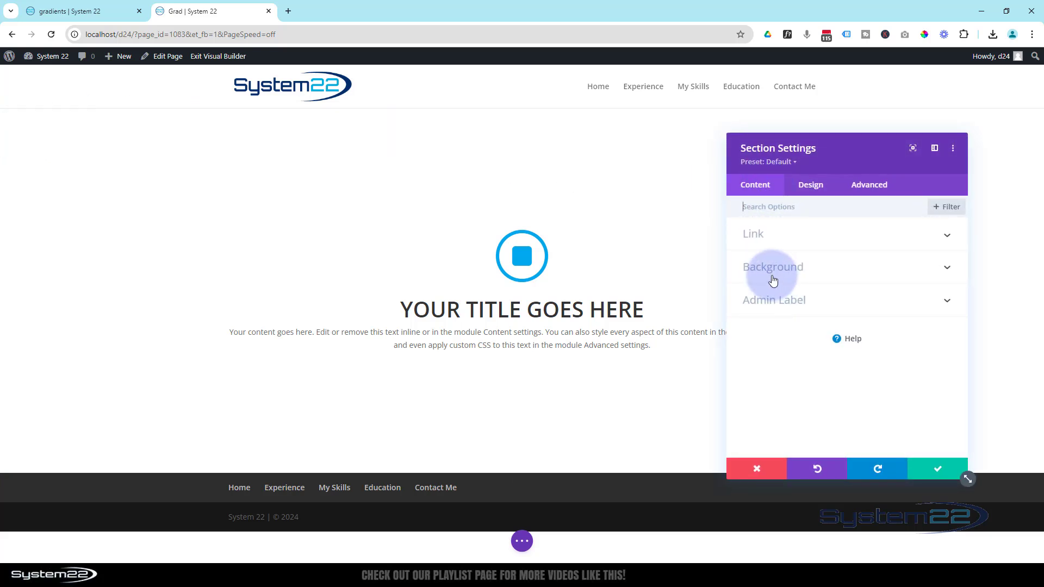
click(799, 273)
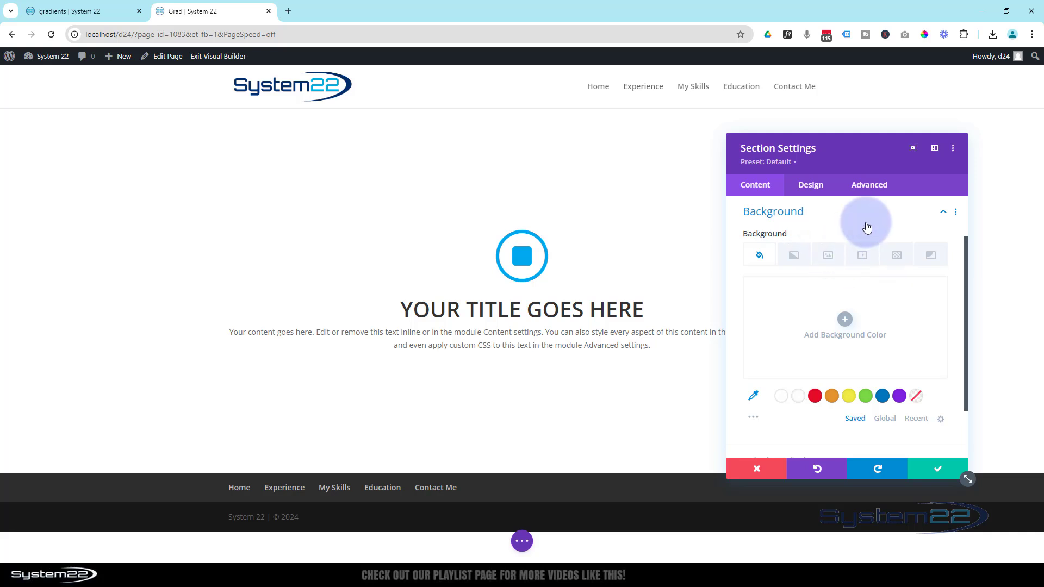
click(794, 258)
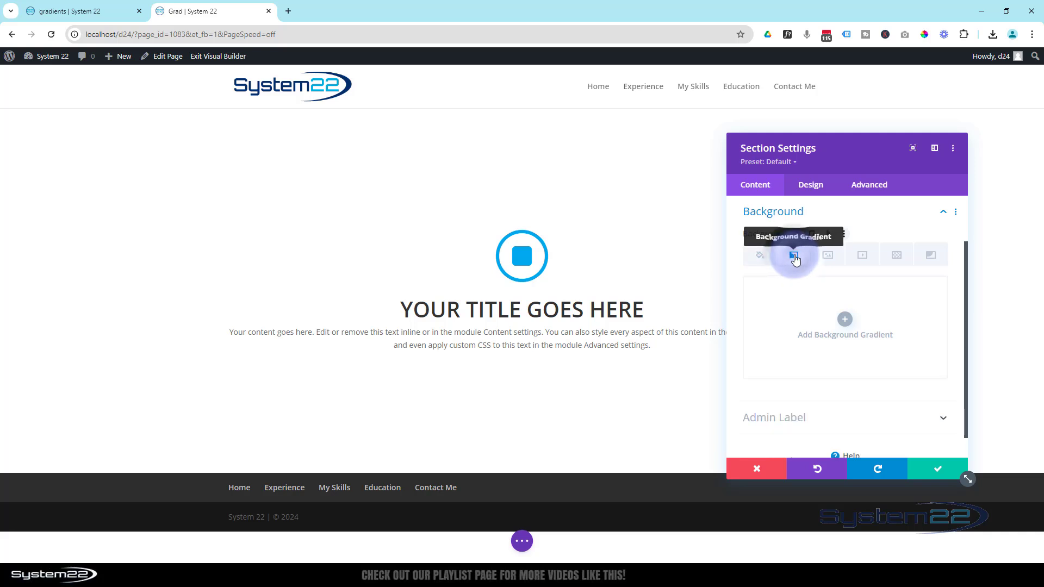
click(847, 320)
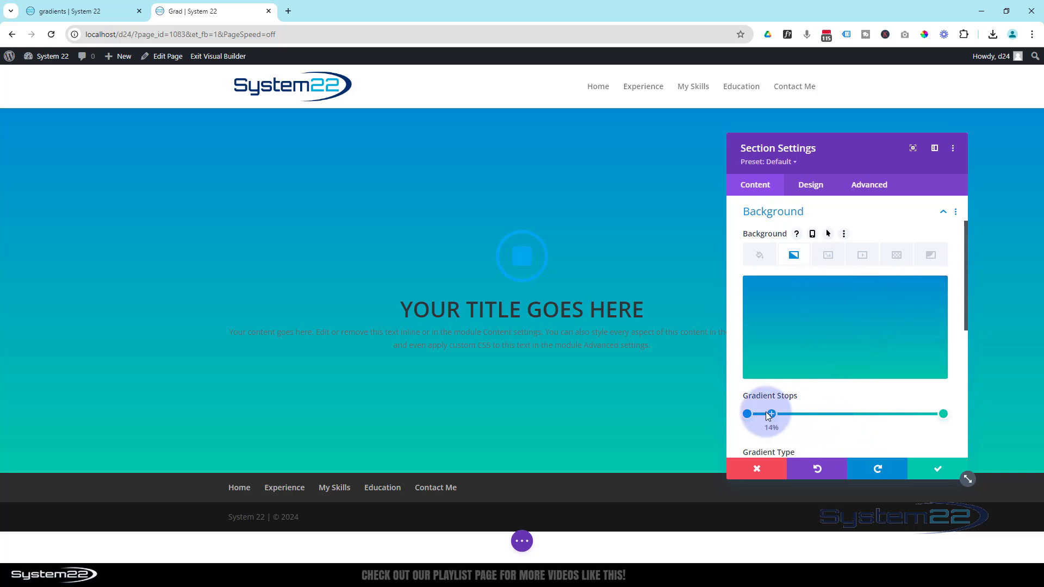
Add an extra gradient stop at 50% between the two end stops and color it white, #ffffff.
click(747, 415)
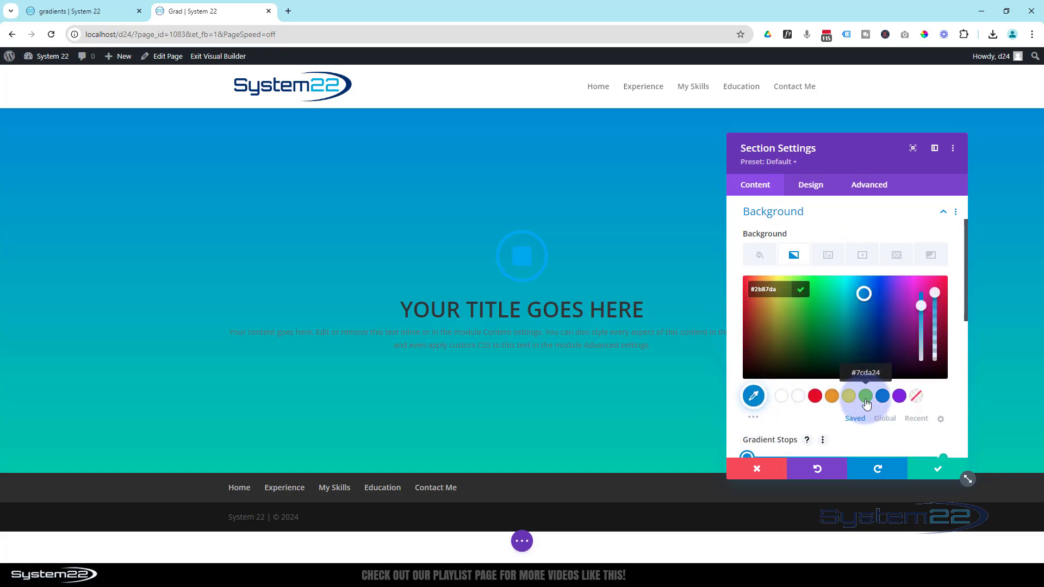
scroll(834, 405, down, 2)
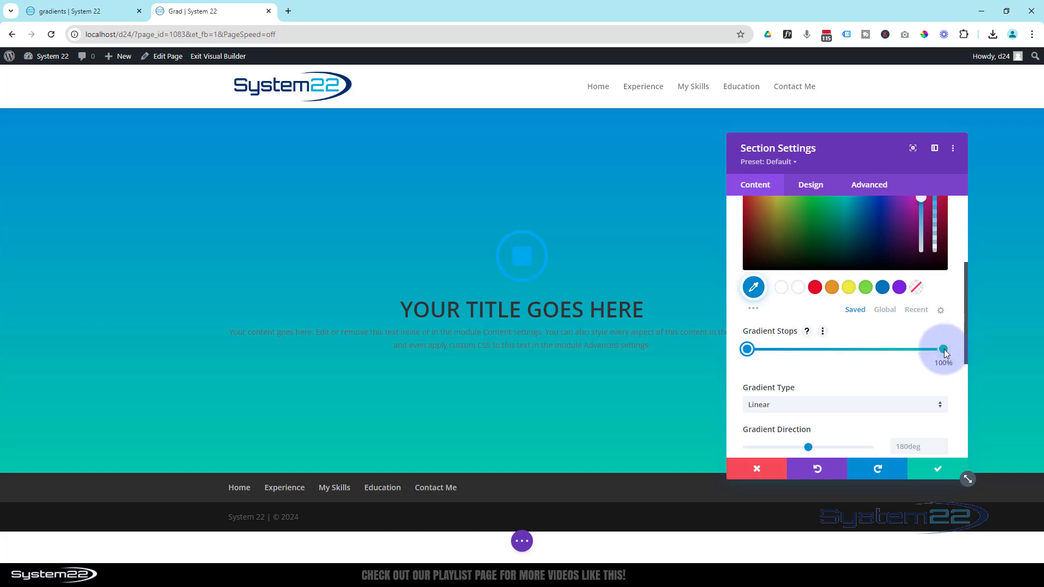
click(943, 350)
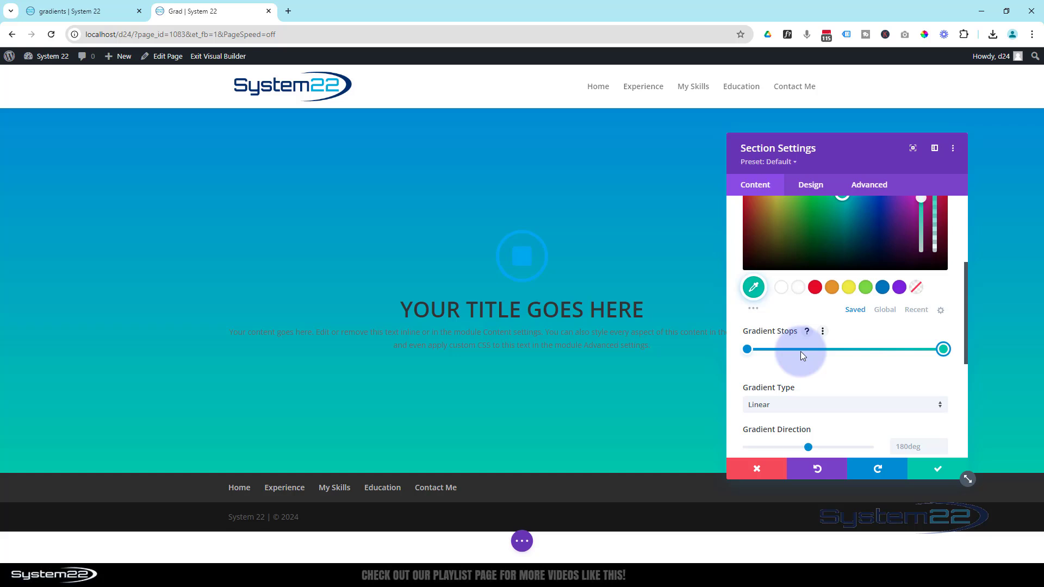
click(847, 349)
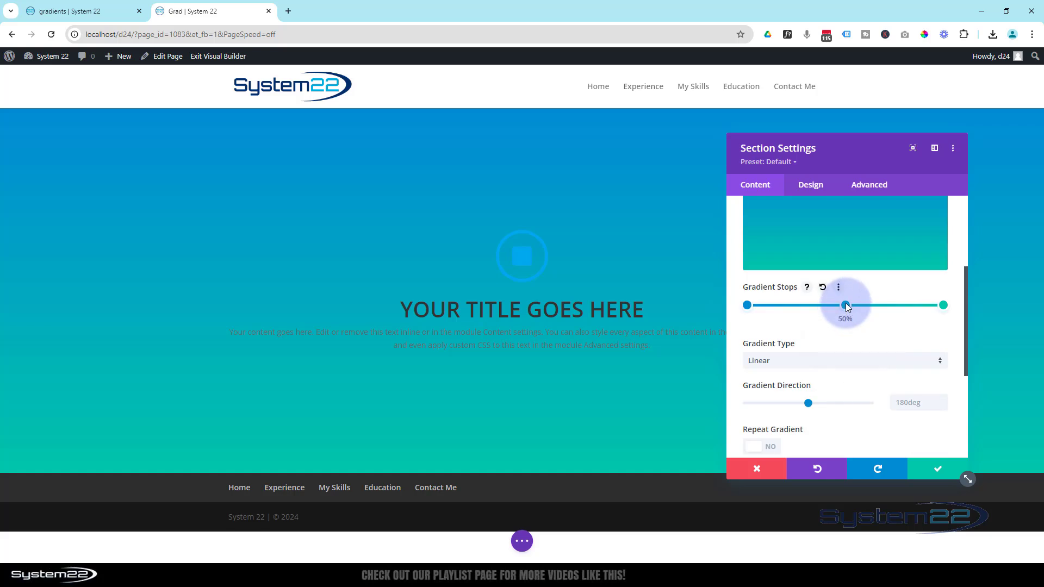
click(846, 306)
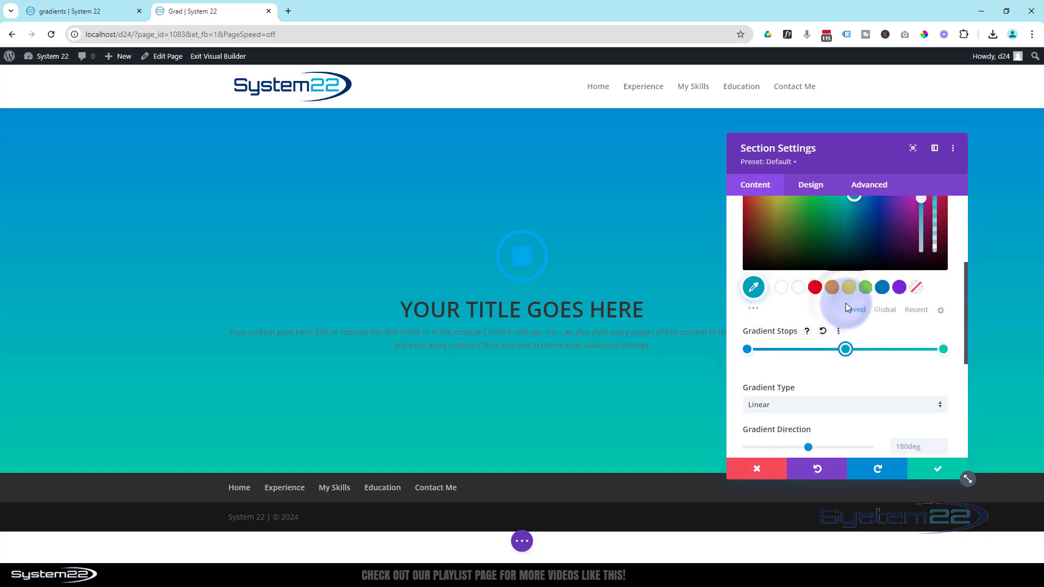
click(799, 288)
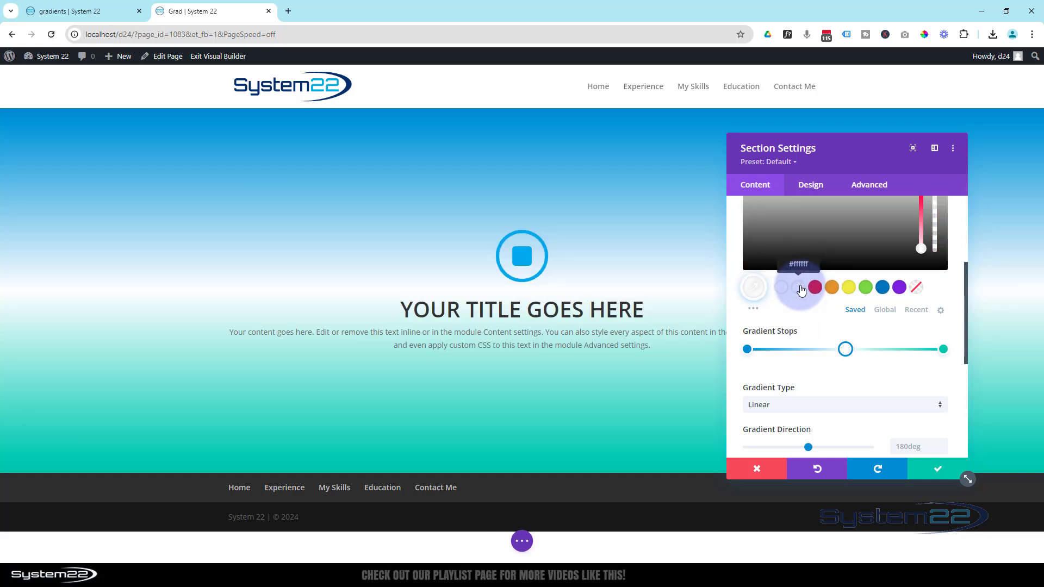
Remove the white middle stop from the section's gradient.
click(845, 349)
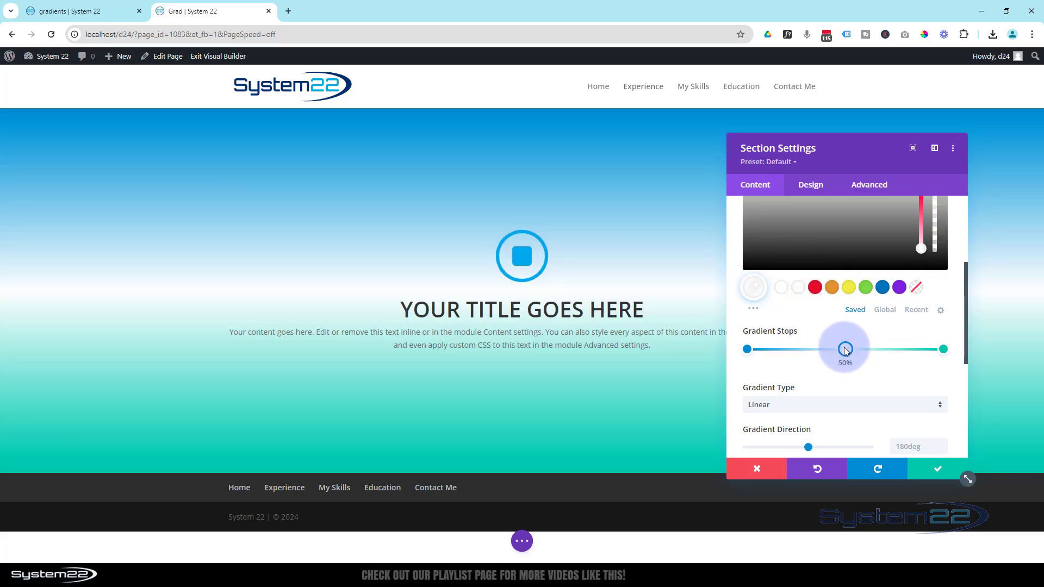
right_click(846, 349)
click(845, 326)
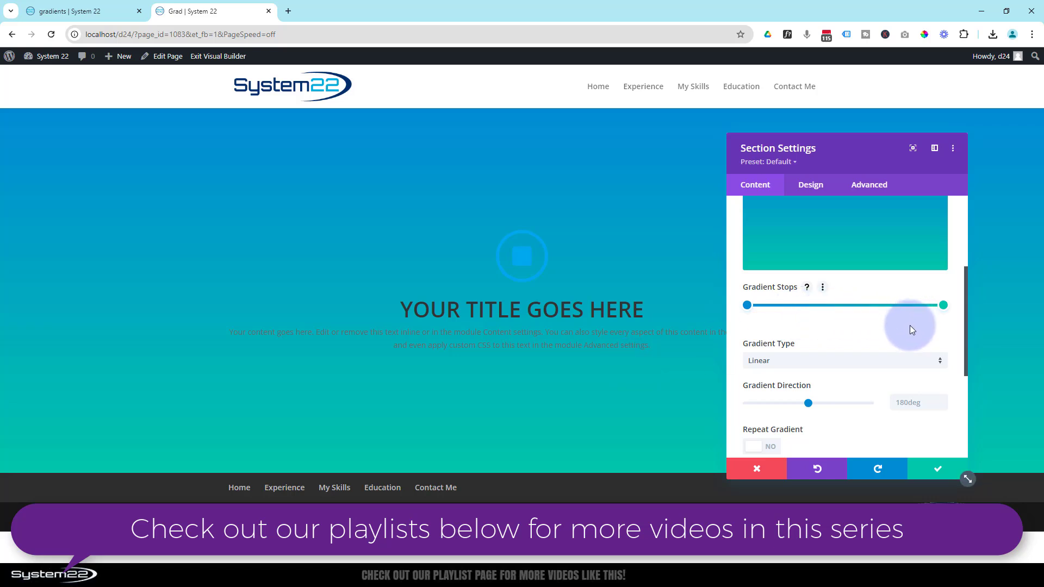
Try the Circular gradient type on the section background.
scroll(908, 326, down, 1)
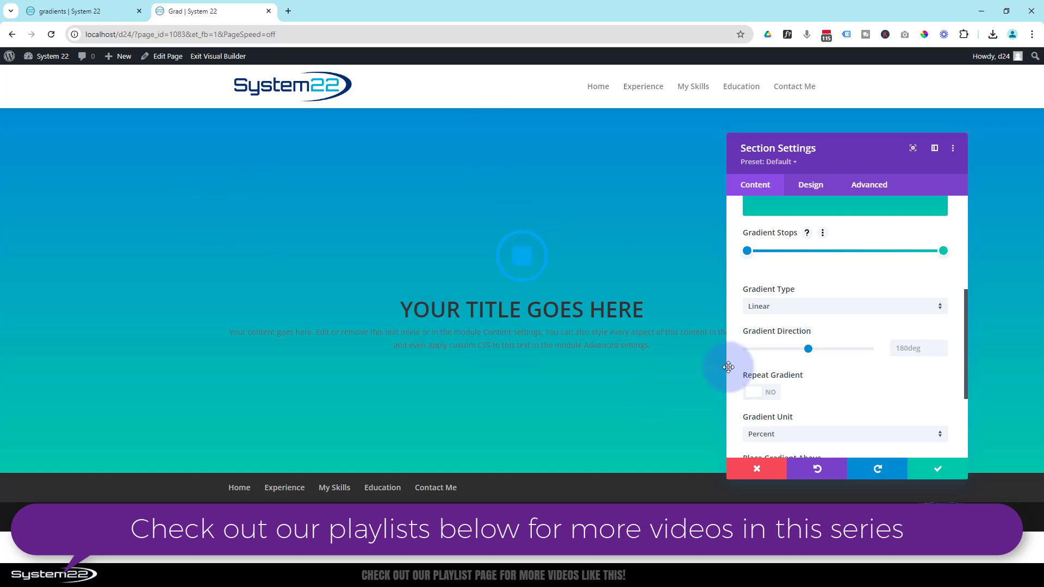
click(816, 310)
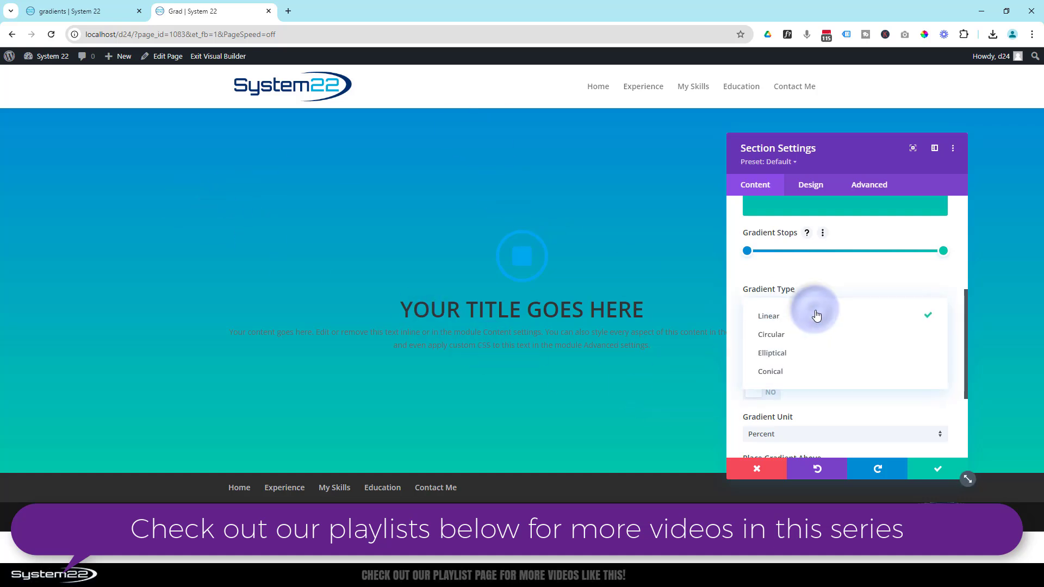
click(801, 336)
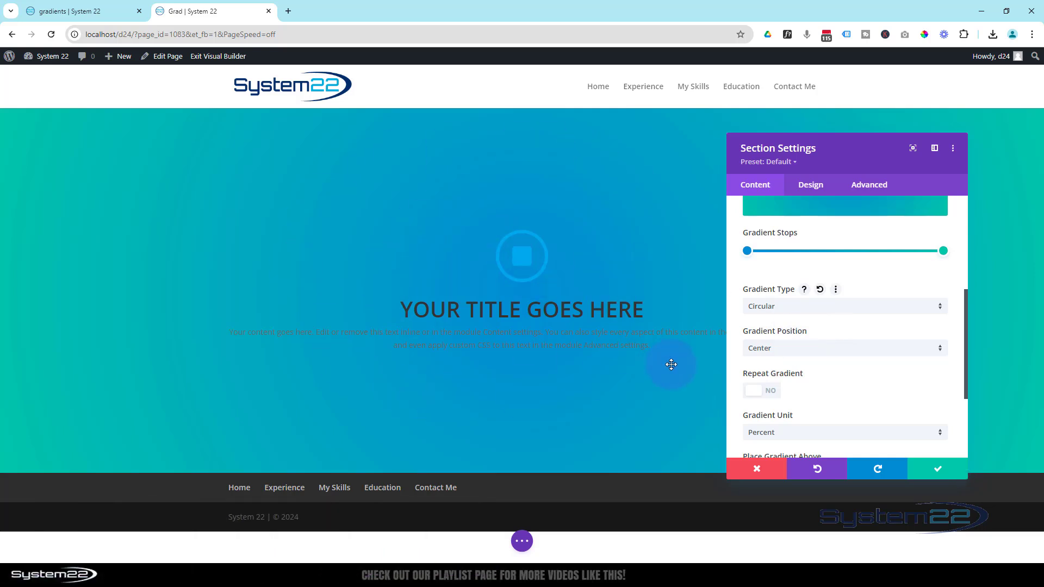
Try the Top position for the circular gradient and return it to Center.
click(794, 354)
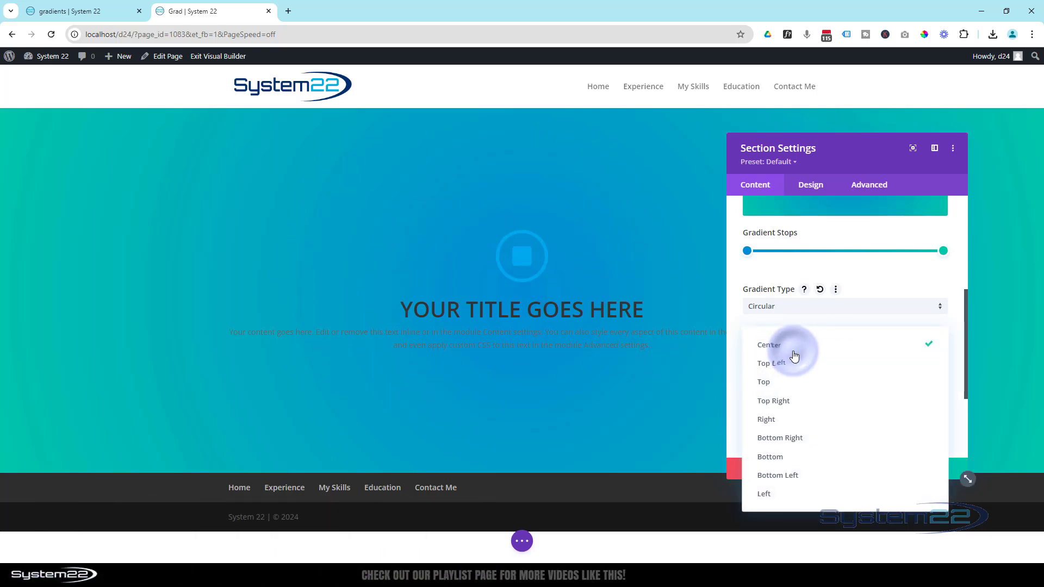
click(801, 391)
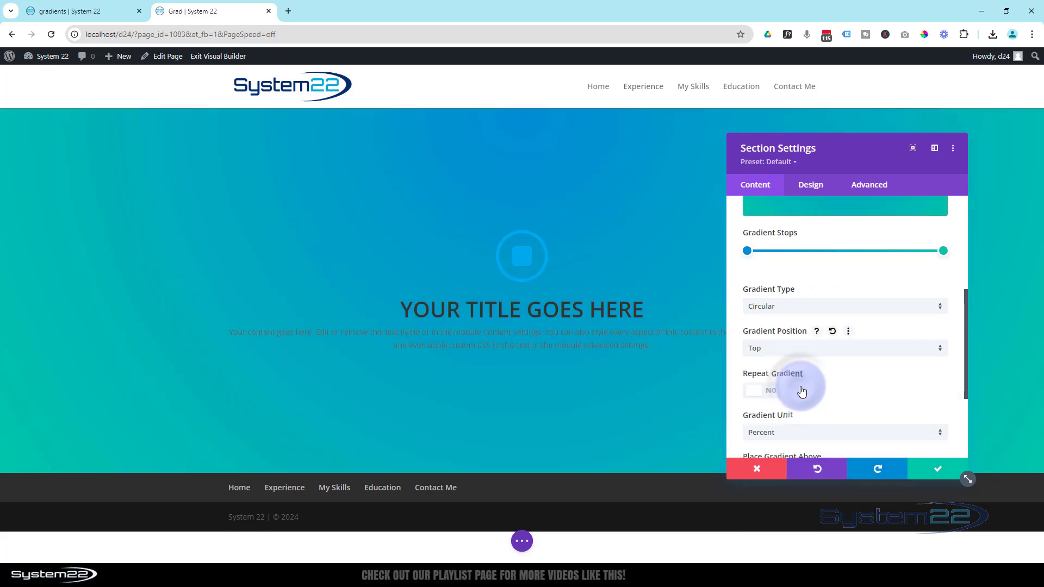
click(782, 348)
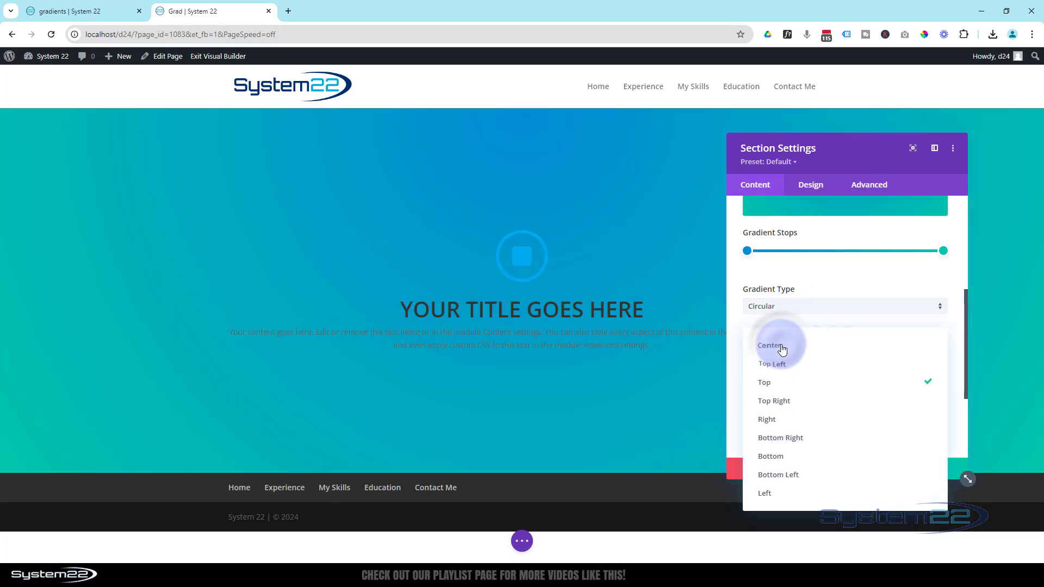
click(781, 344)
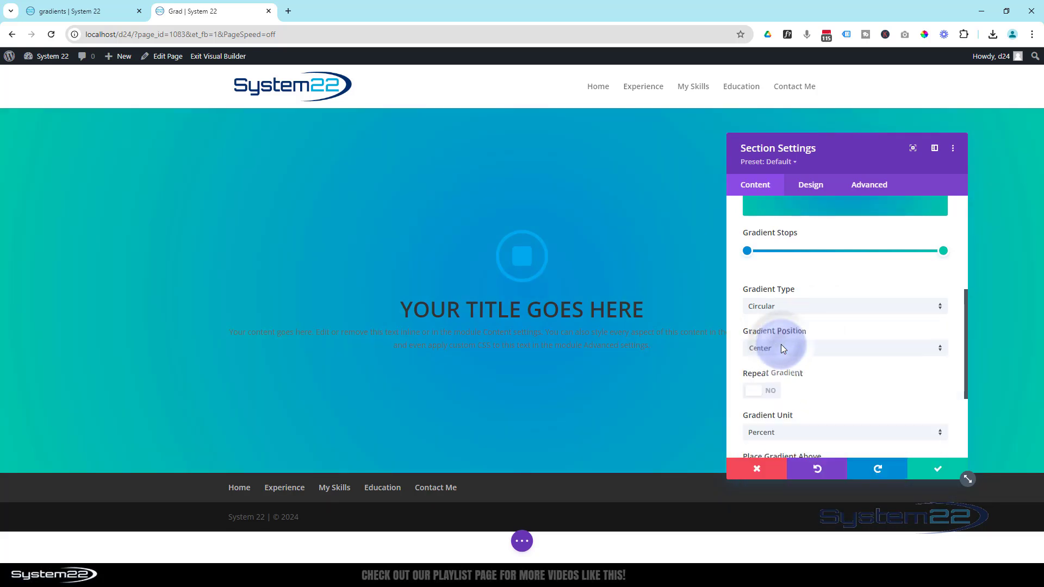
Switch the gradient type to Elliptical and recolor the 100% gradient stop red from the saved swatches.
click(796, 305)
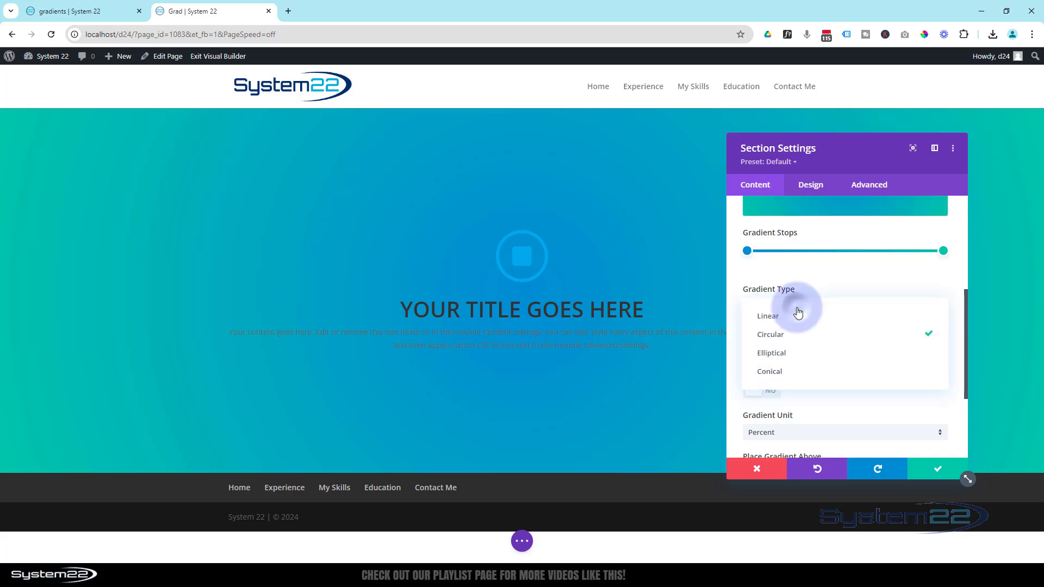
click(795, 353)
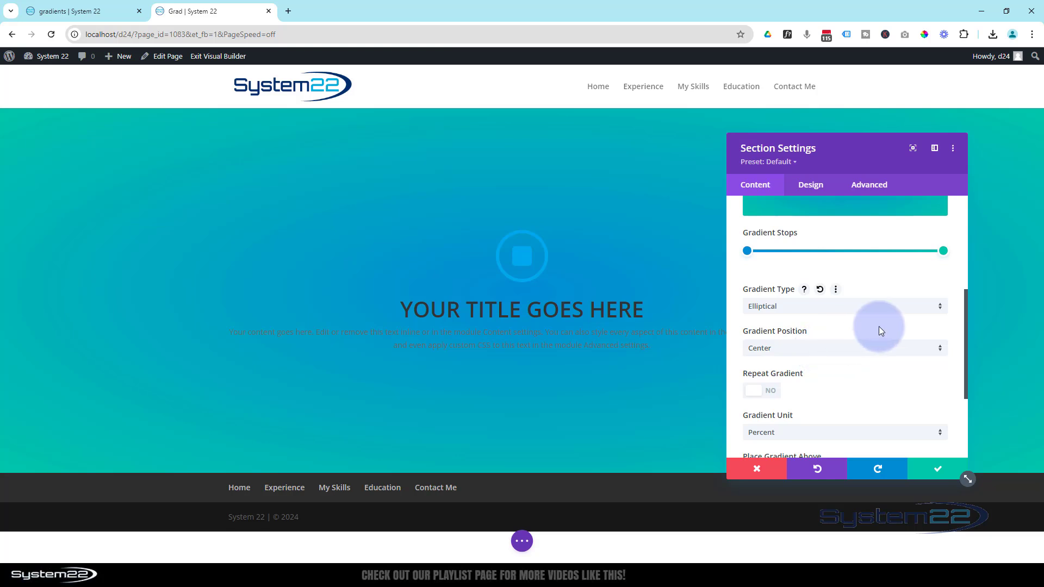
mouse_move(944, 251)
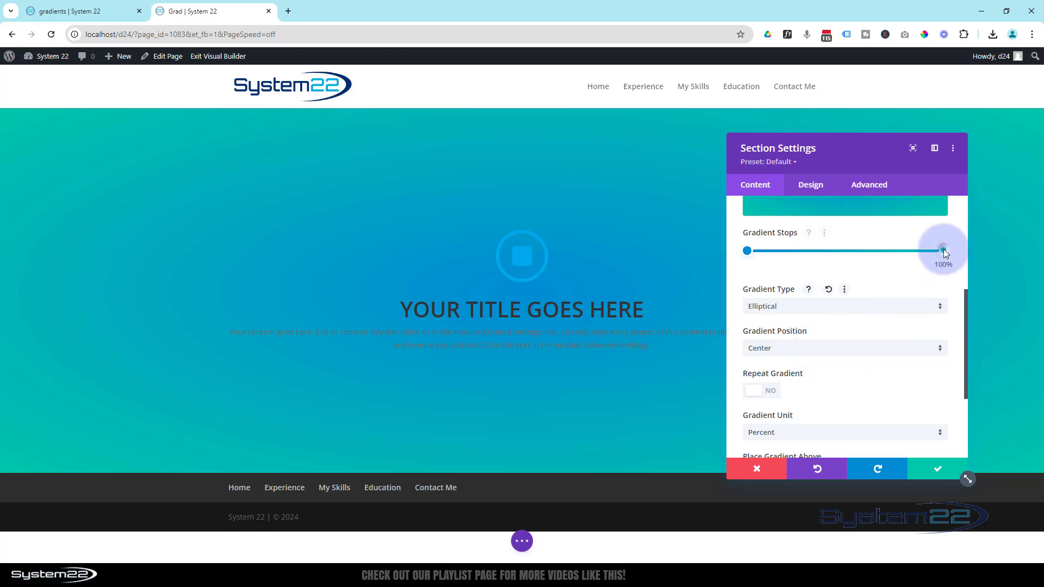
click(944, 252)
click(817, 235)
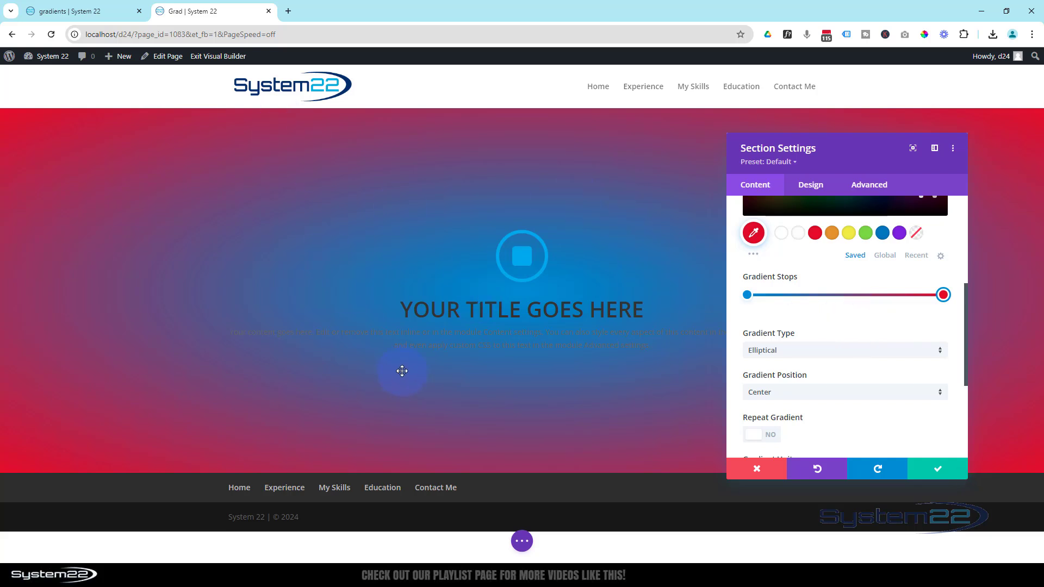
Try the Conical gradient type and switch the section's gradient back to Linear.
click(822, 358)
click(811, 310)
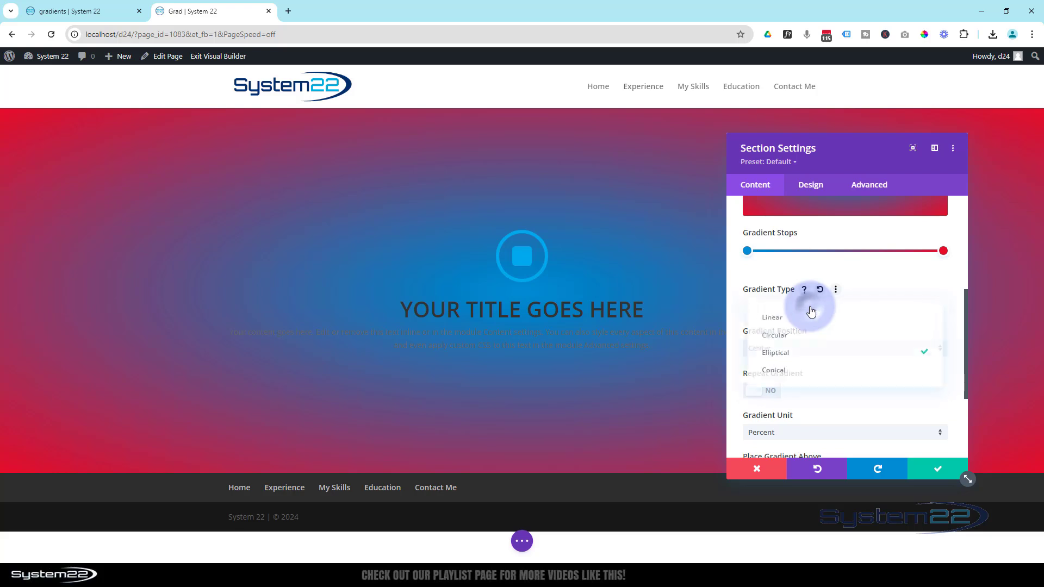
click(800, 372)
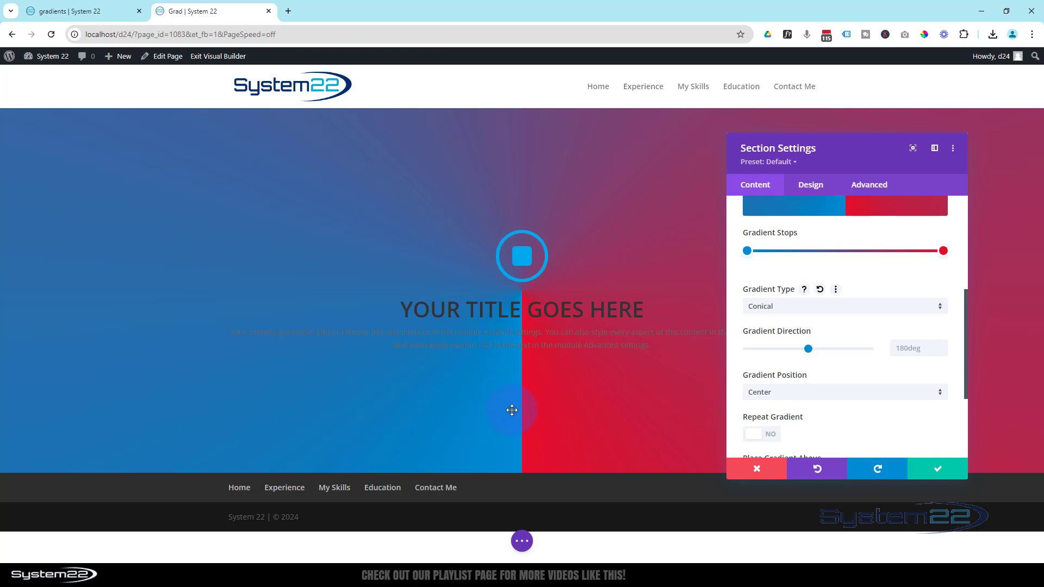
click(802, 308)
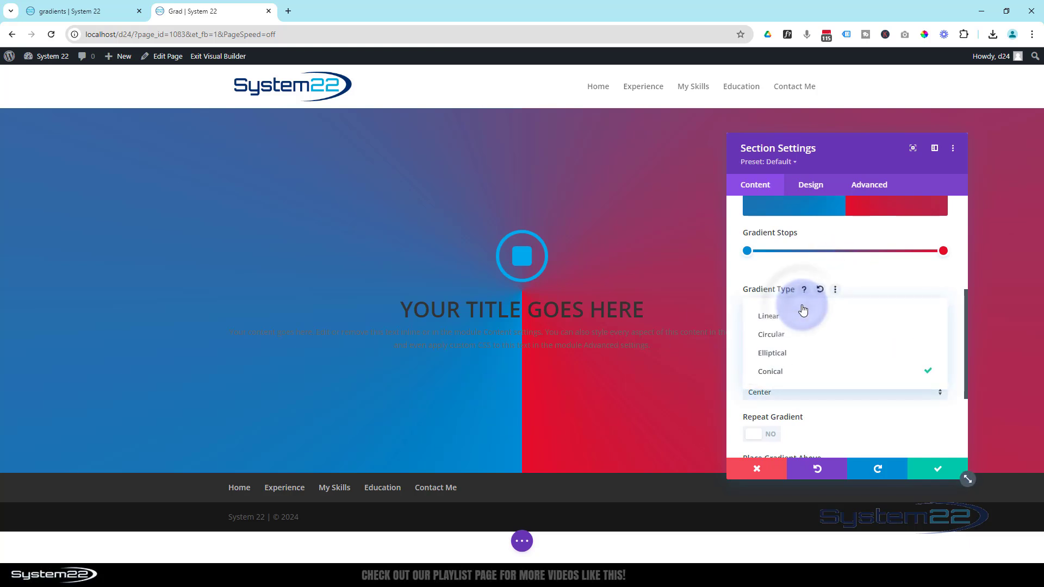
click(796, 314)
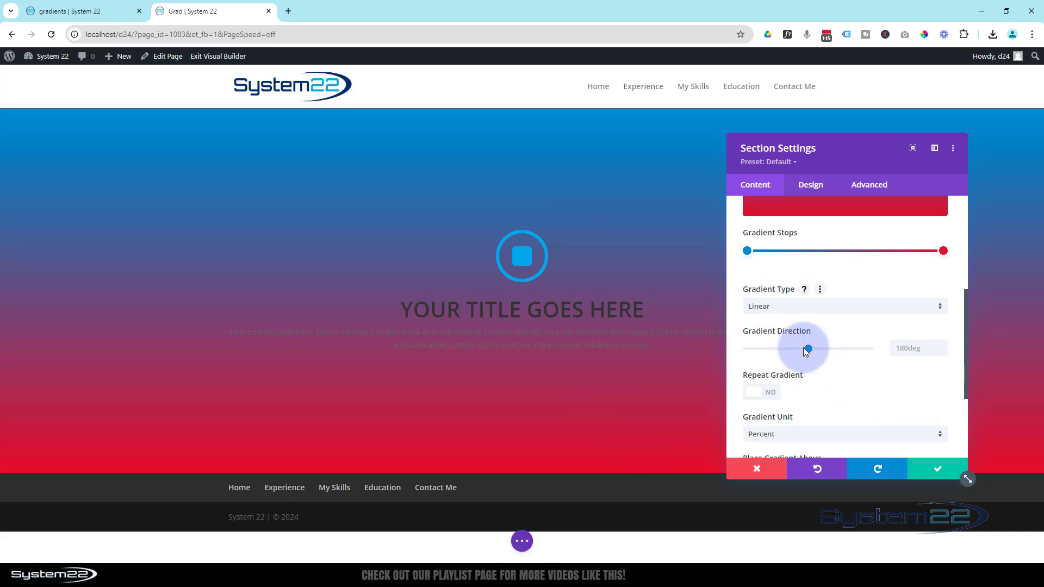
Try linear gradient directions of 24deg and 90deg, and nudge the angle to 91deg.
drag(808, 348, 753, 349)
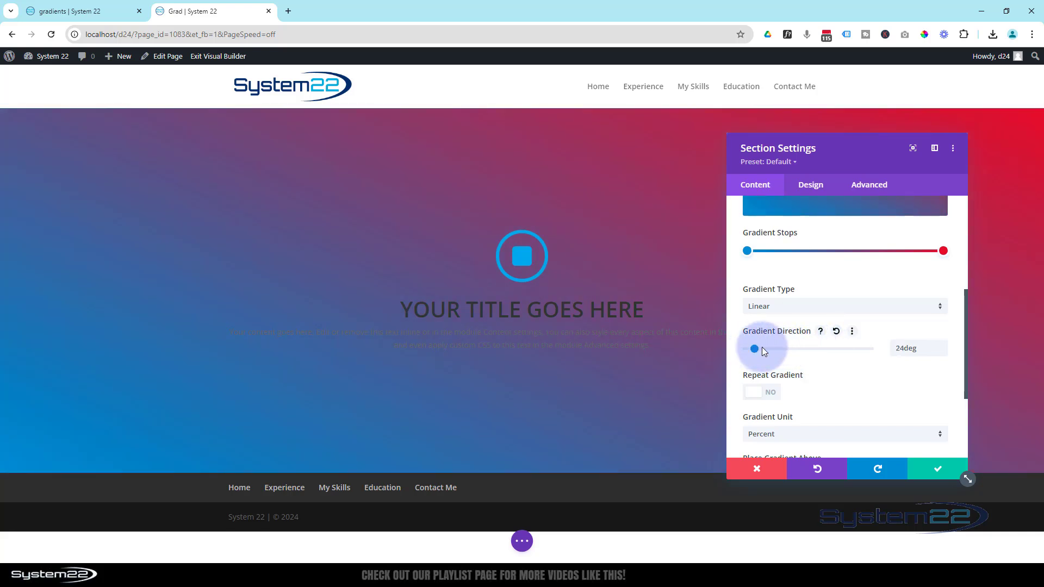
drag(897, 349, 904, 349)
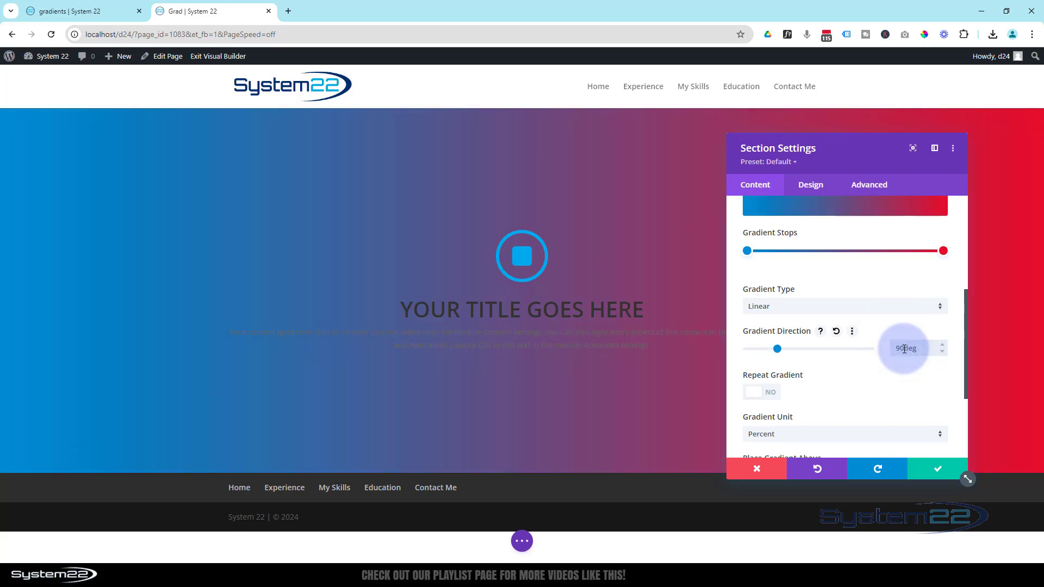
click(944, 342)
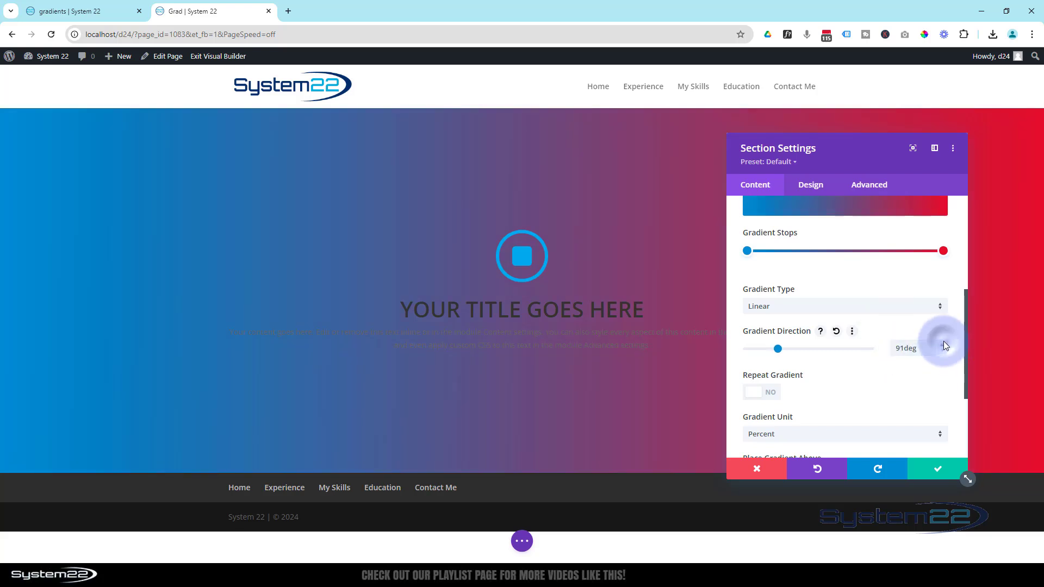
click(943, 351)
click(943, 345)
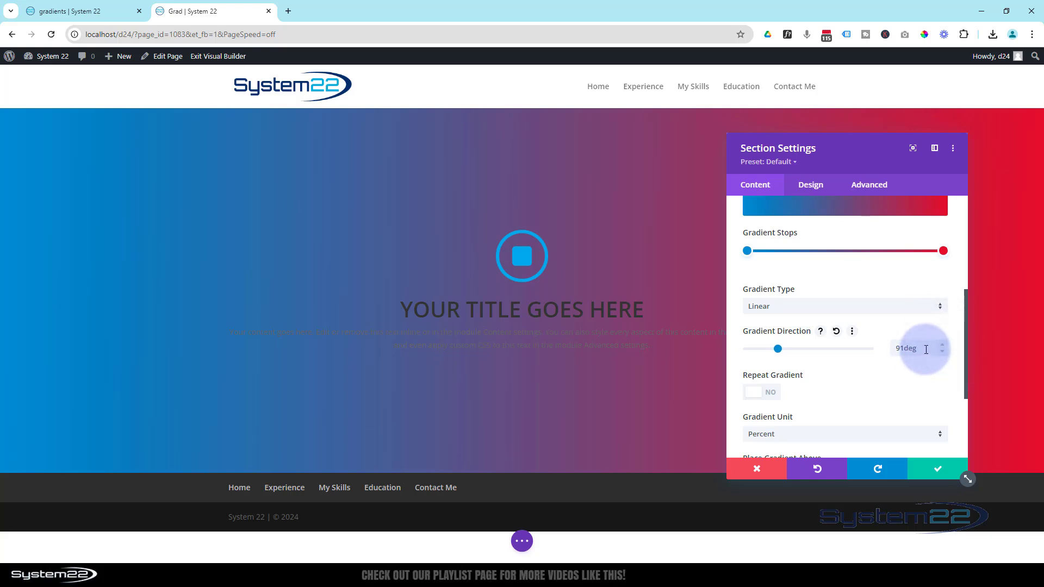
Clear the custom gradient direction to restore the default 180deg.
scroll(926, 350, down, 1)
drag(920, 292, 882, 298)
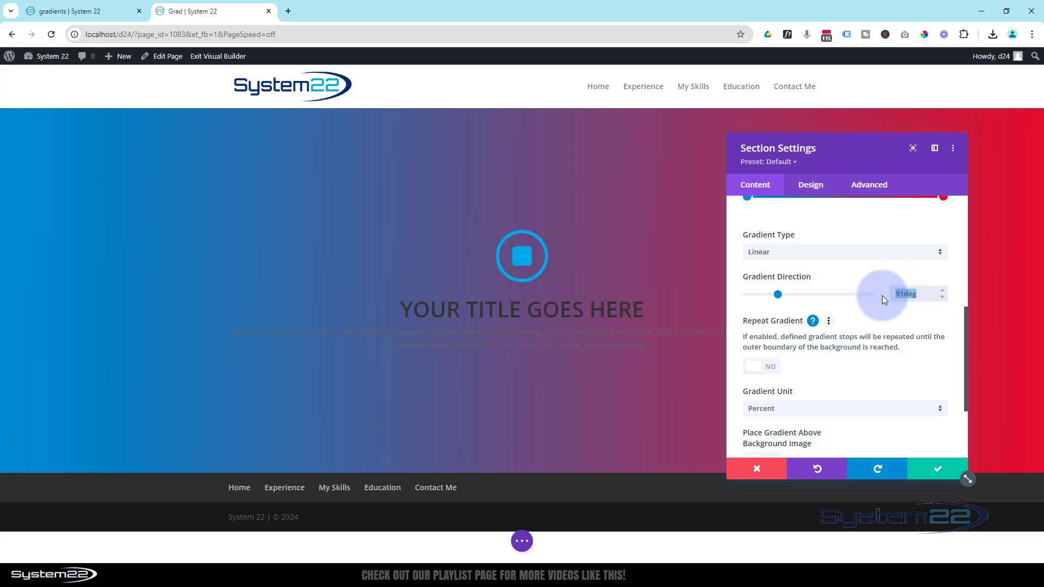
key(BackSpace)
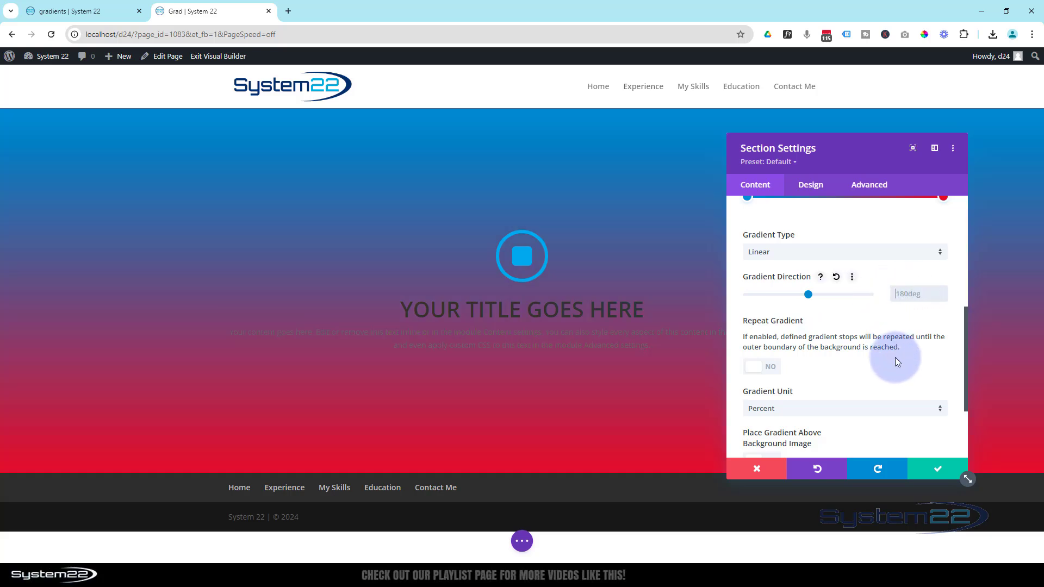
Move the blue gradient stop and the red gradient stop both to 50% for a hard color split.
scroll(888, 361, up, 3)
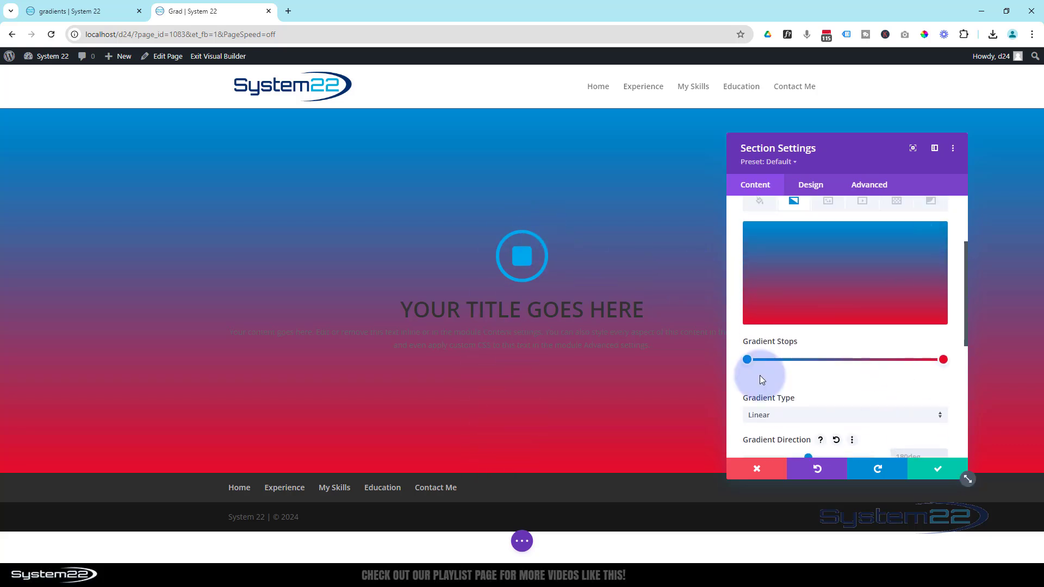
mouse_move(747, 360)
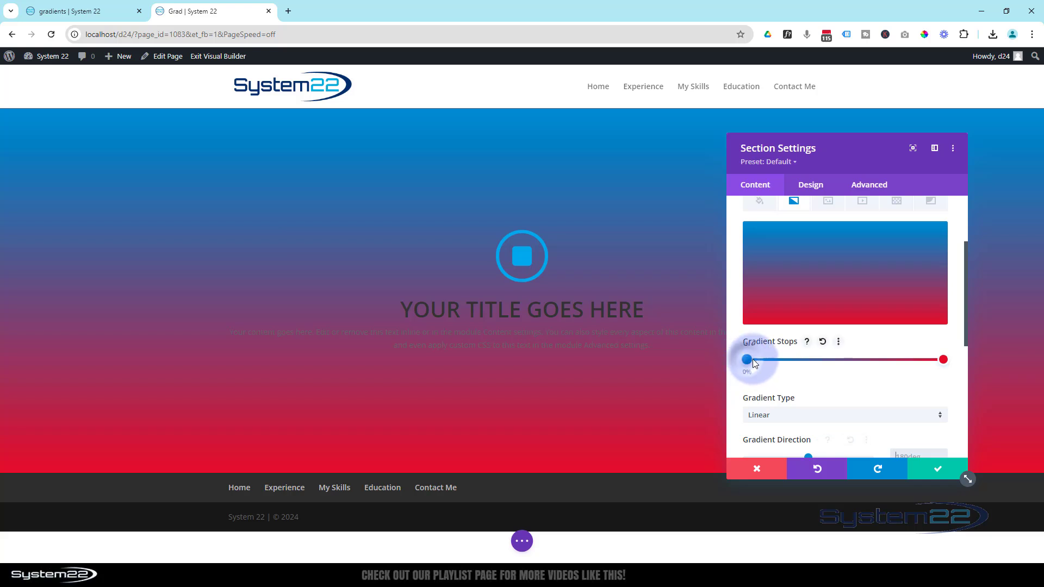
drag(747, 360, 829, 364)
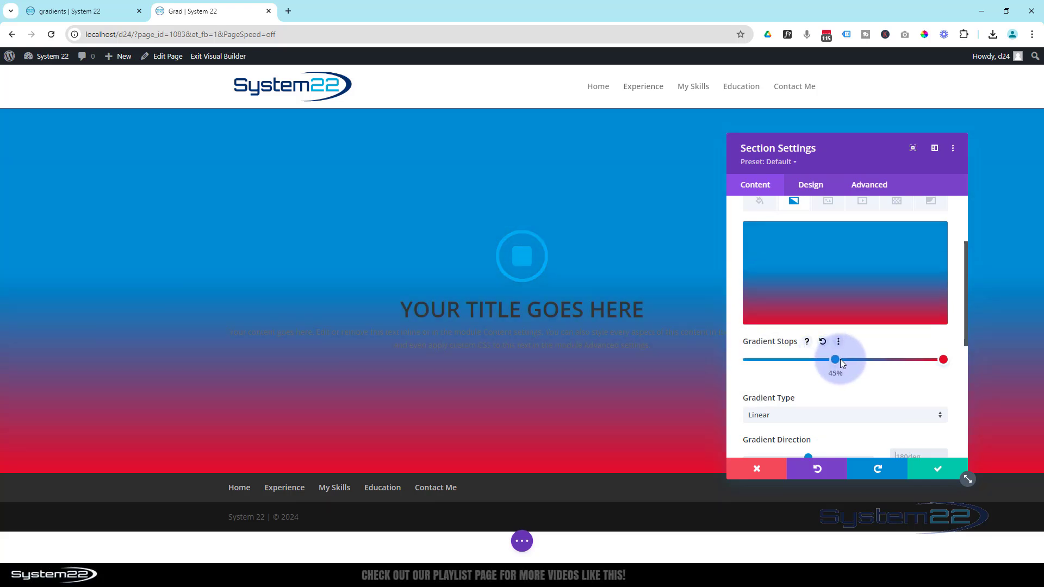
drag(842, 361, 847, 365)
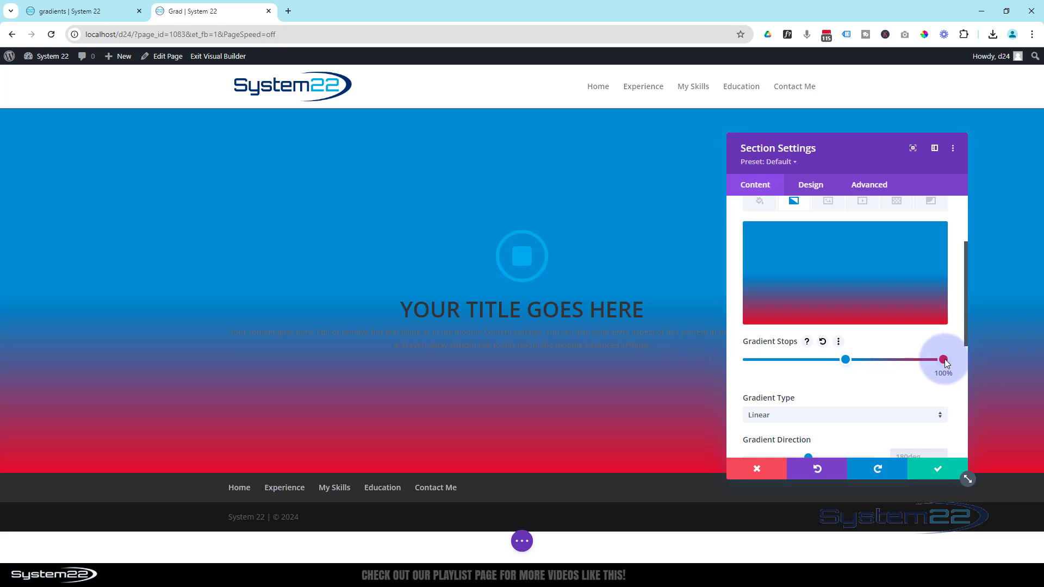
drag(926, 363, 846, 362)
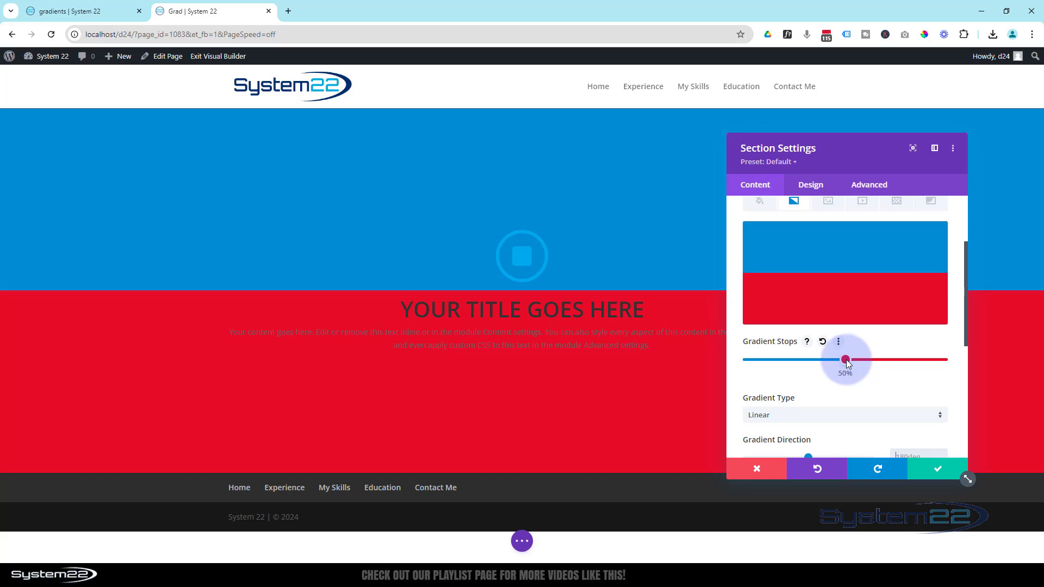
Set the linear gradient direction to 270deg so the two colors split the section vertically.
scroll(892, 387, down, 2)
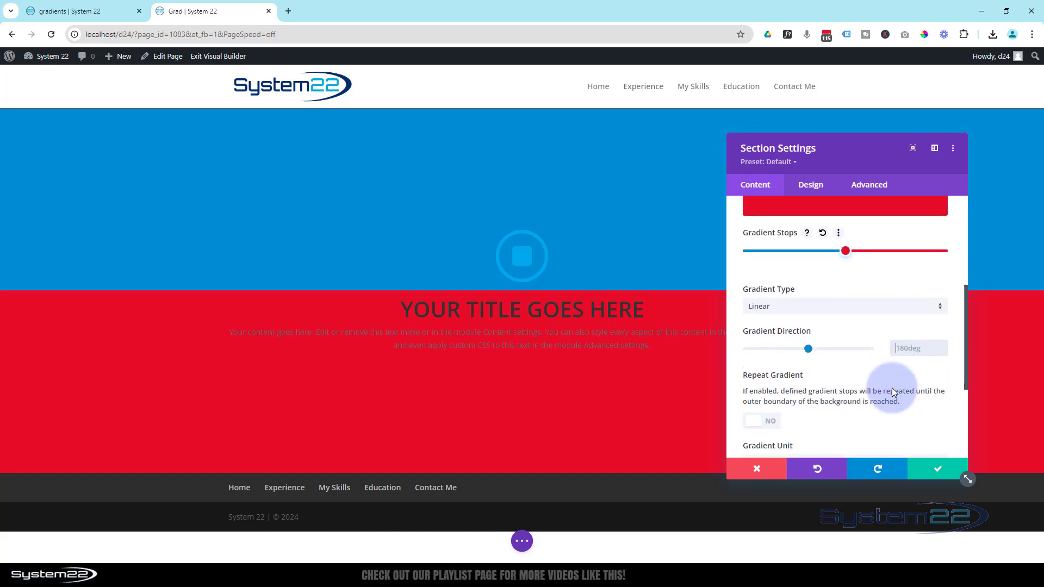
drag(808, 349, 815, 349)
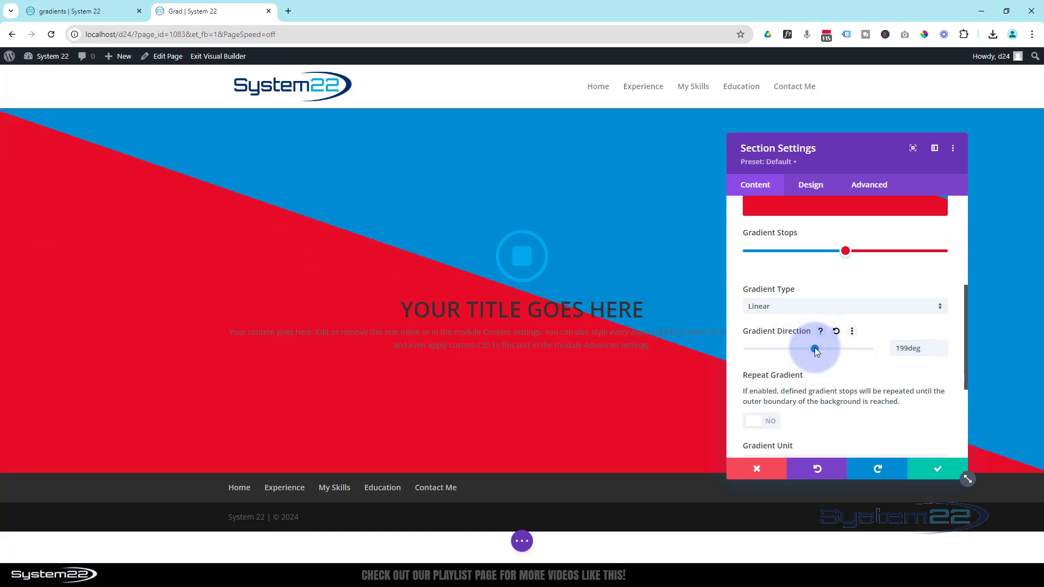
drag(815, 347, 838, 347)
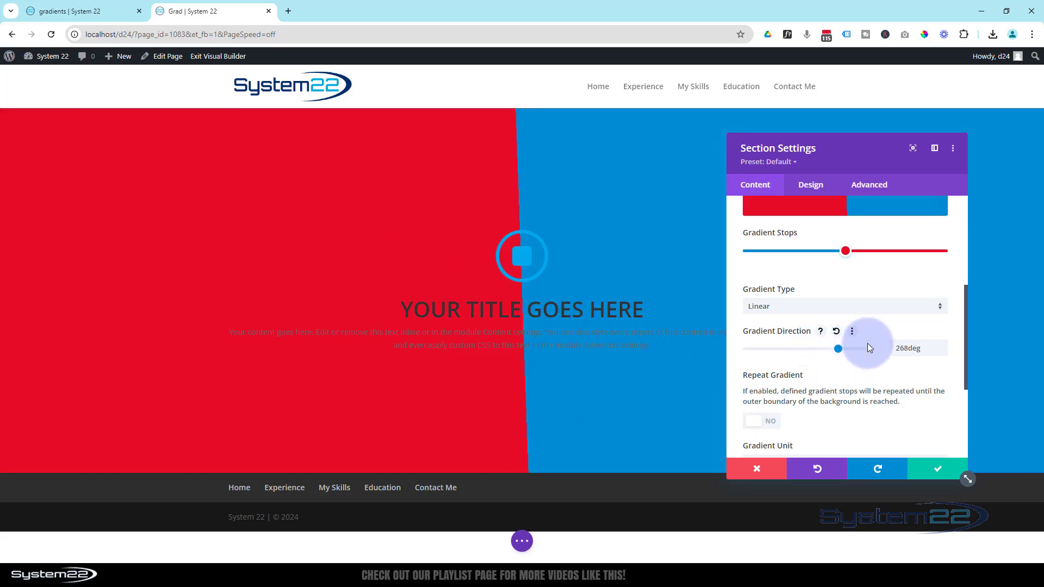
click(944, 346)
click(944, 345)
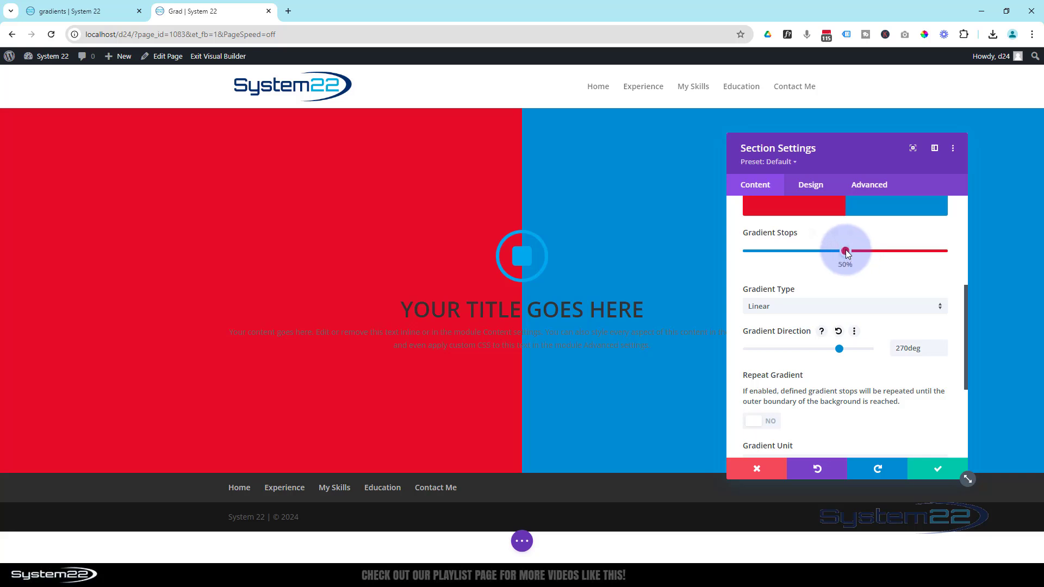
Move the red gradient stop to 30% and shift the settings window aside to view the whole section.
drag(840, 254, 807, 252)
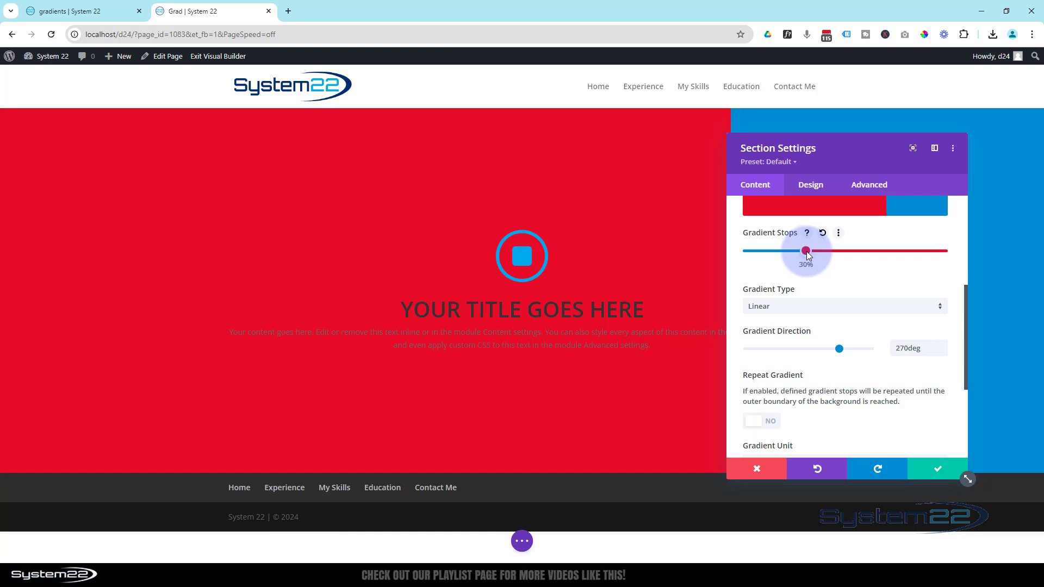
drag(878, 159, 70, 158)
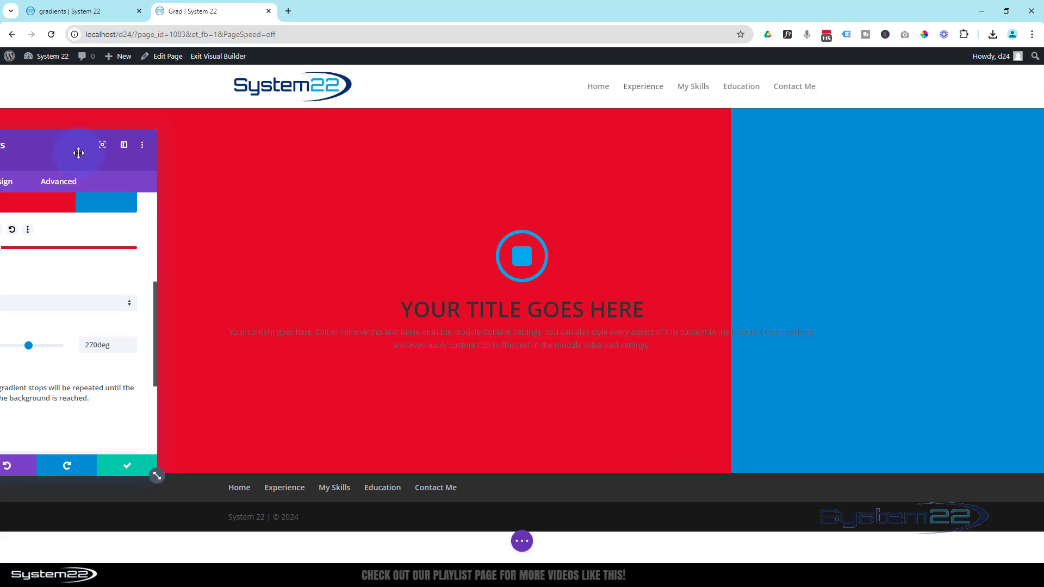
drag(76, 145, 596, 155)
Delete the section's background gradient and add a fresh default one, moving the settings window off the blurb.
scroll(563, 357, up, 3)
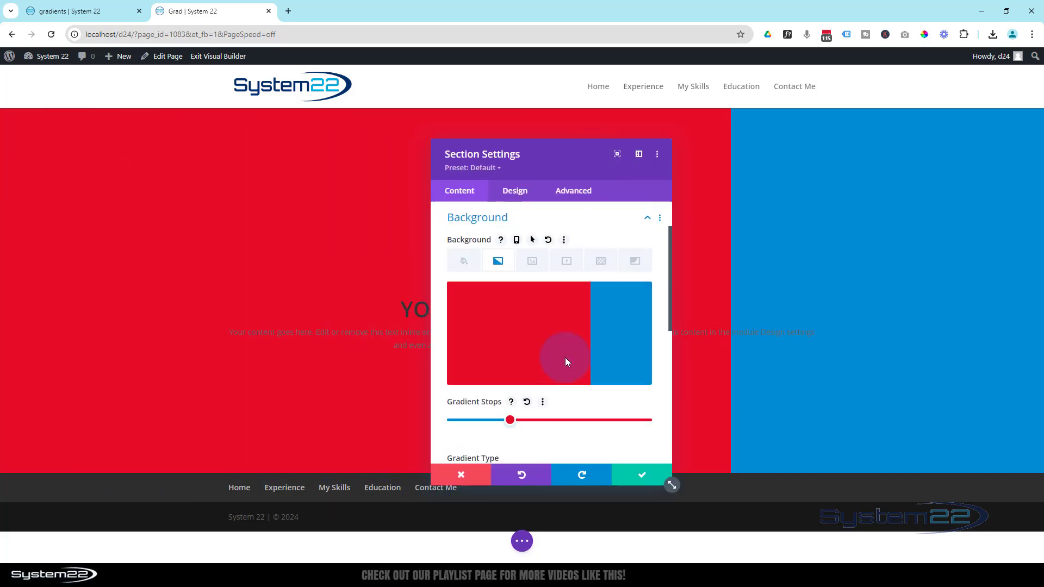
click(635, 299)
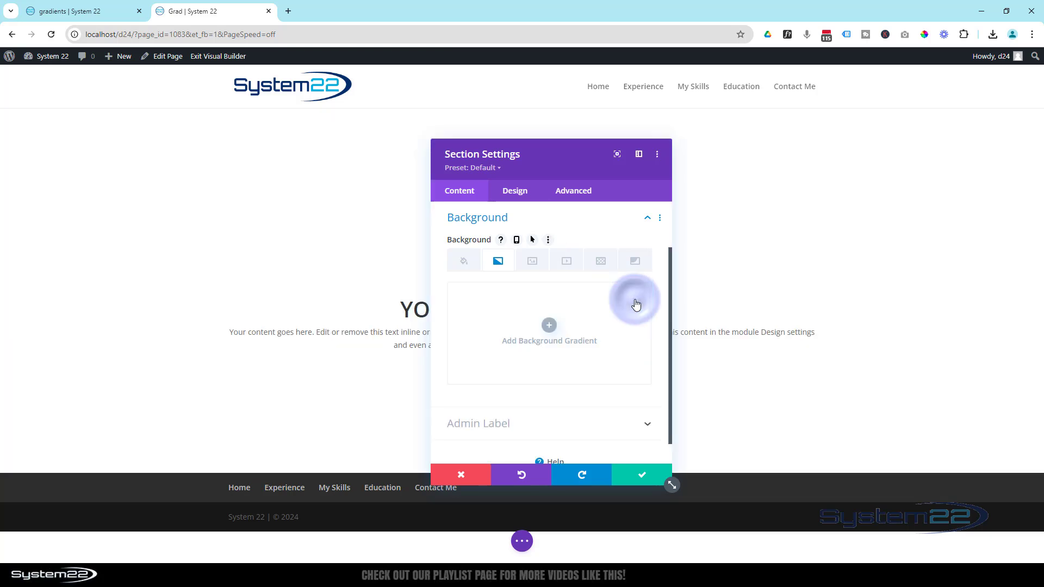
click(549, 337)
drag(563, 163, 768, 146)
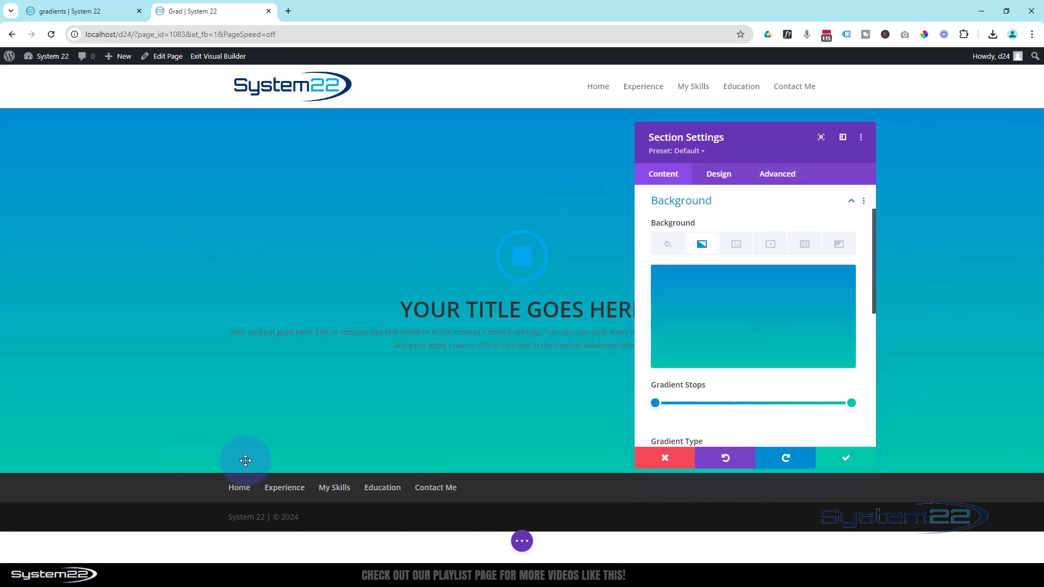
Bring the blue and green gradient stops together at the midpoint to create a hard color split.
drag(655, 403, 665, 403)
click(745, 403)
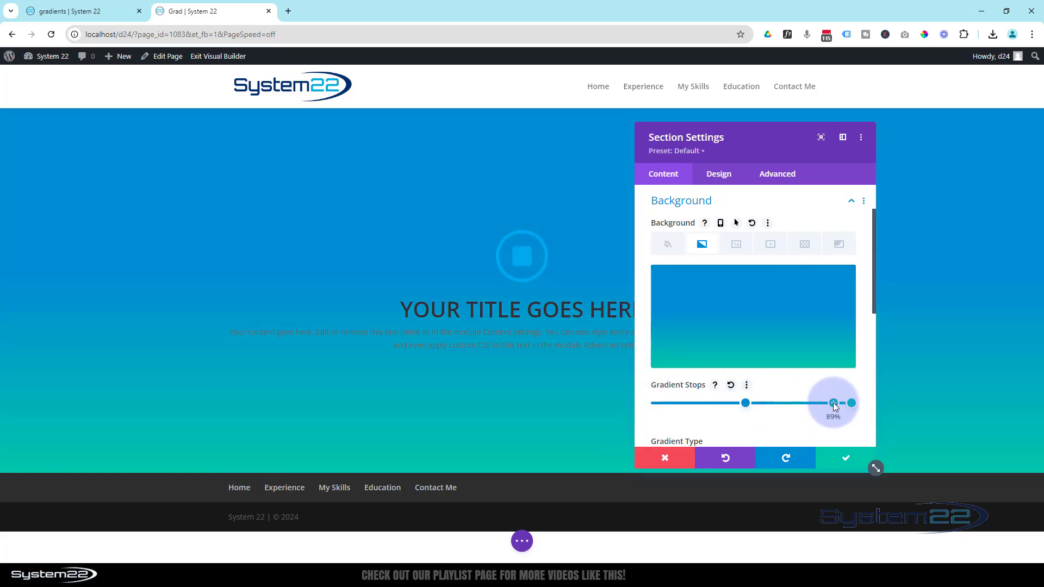
click(852, 404)
drag(752, 403, 753, 404)
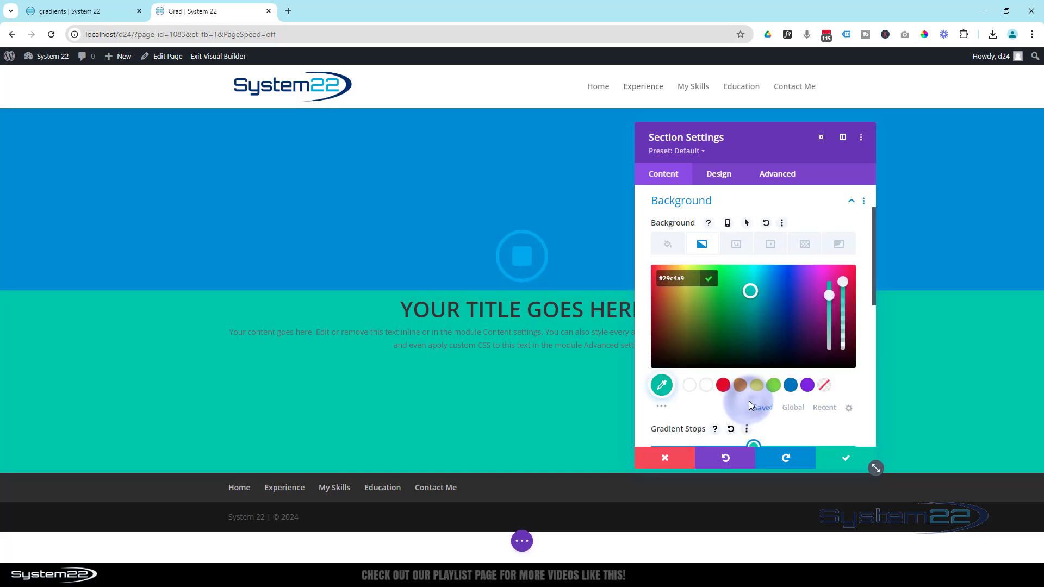
Set the gradient type to Circular and move the settings window clear of the circle.
scroll(737, 412, down, 6)
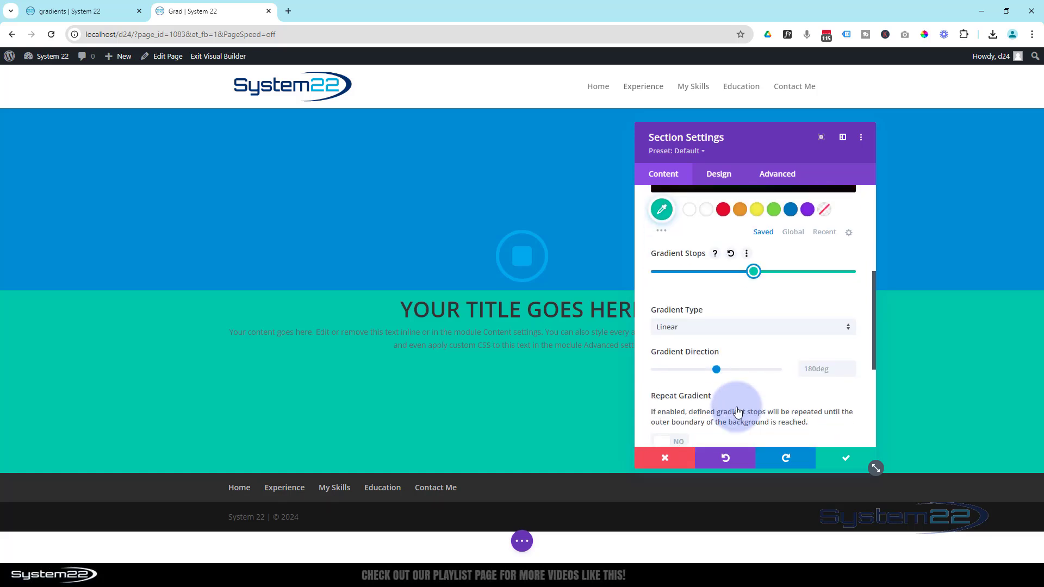
scroll(698, 273, up, 2)
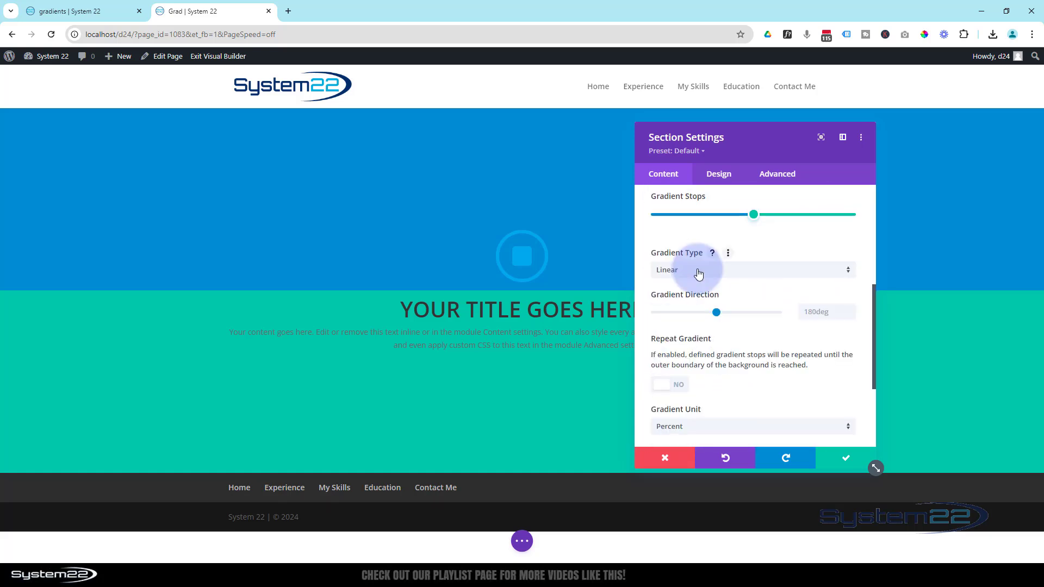
click(698, 271)
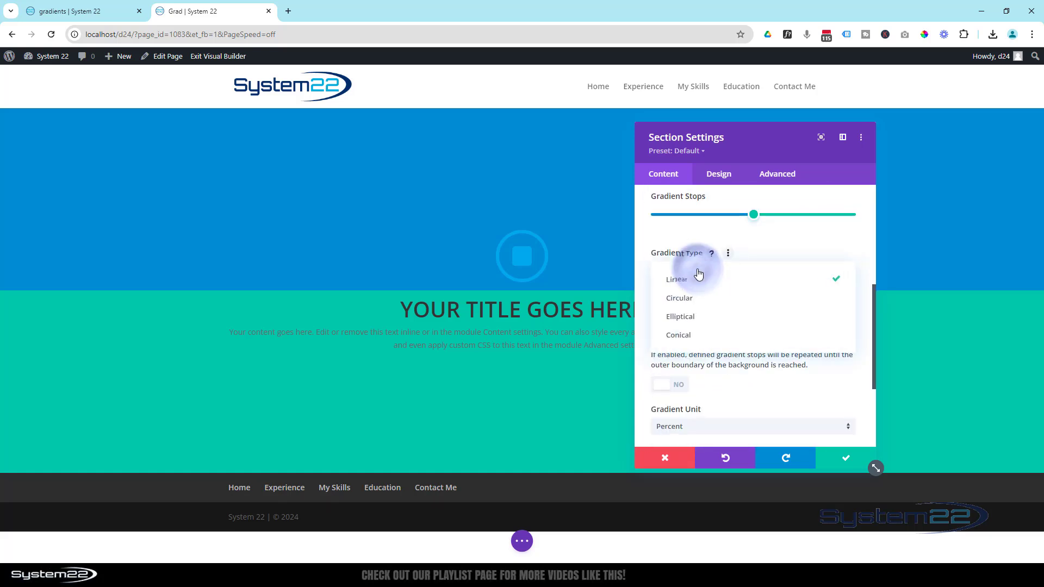
click(698, 303)
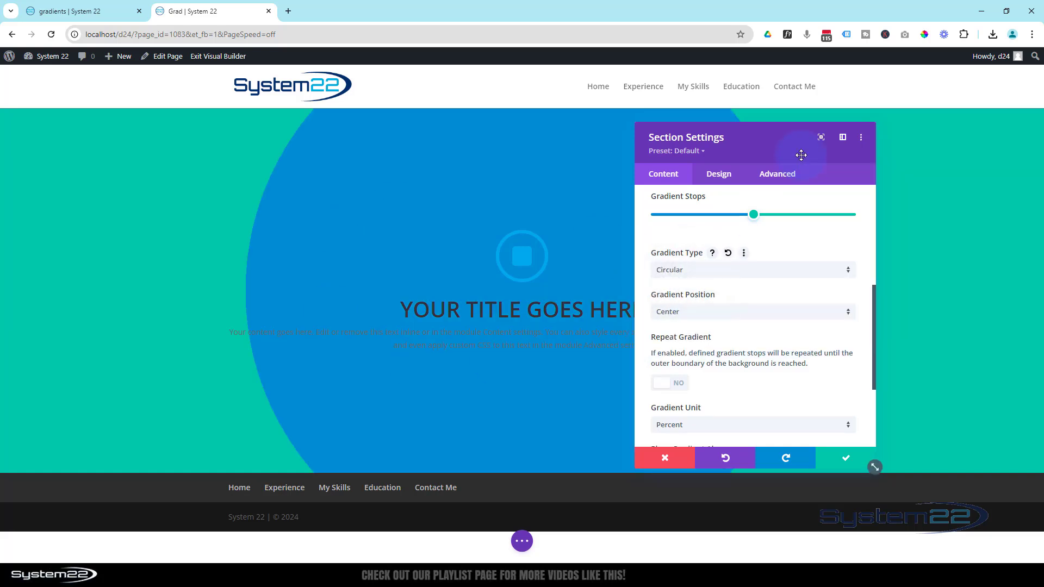
drag(763, 156, 861, 154)
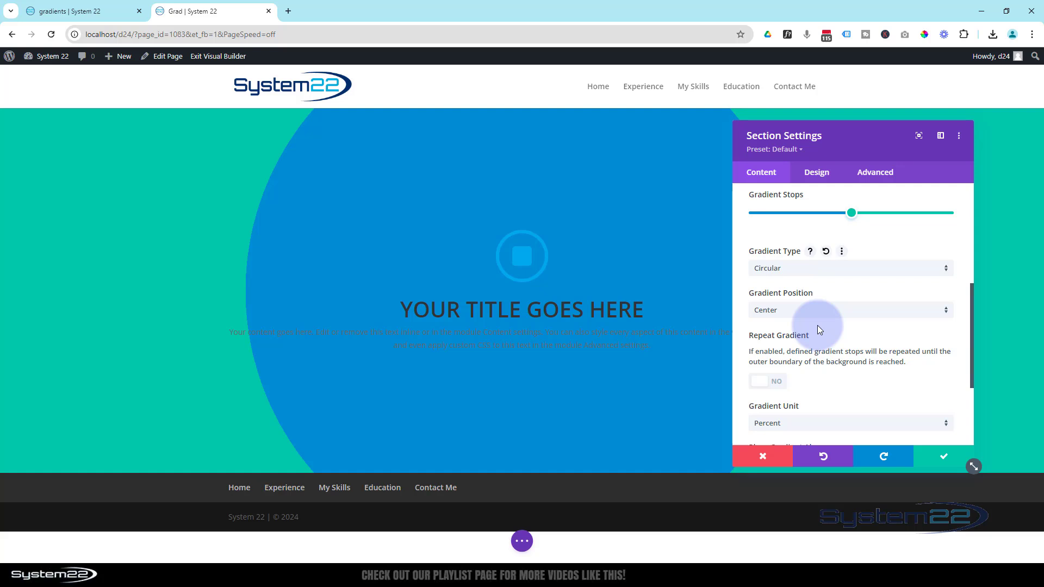
Add the dark planets image with rocky spires from the media library as the section's background image.
scroll(817, 326, up, 5)
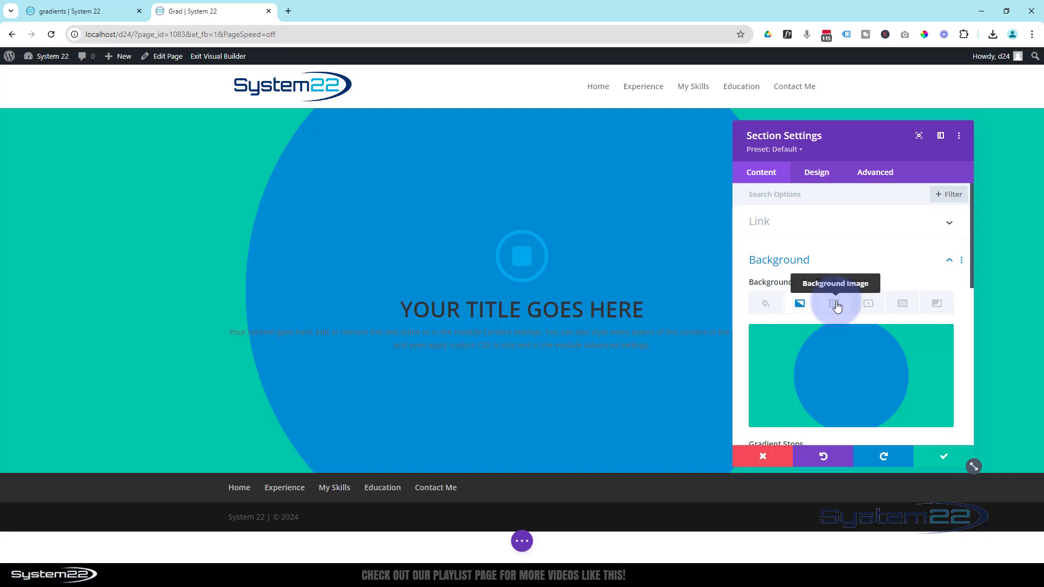
click(836, 307)
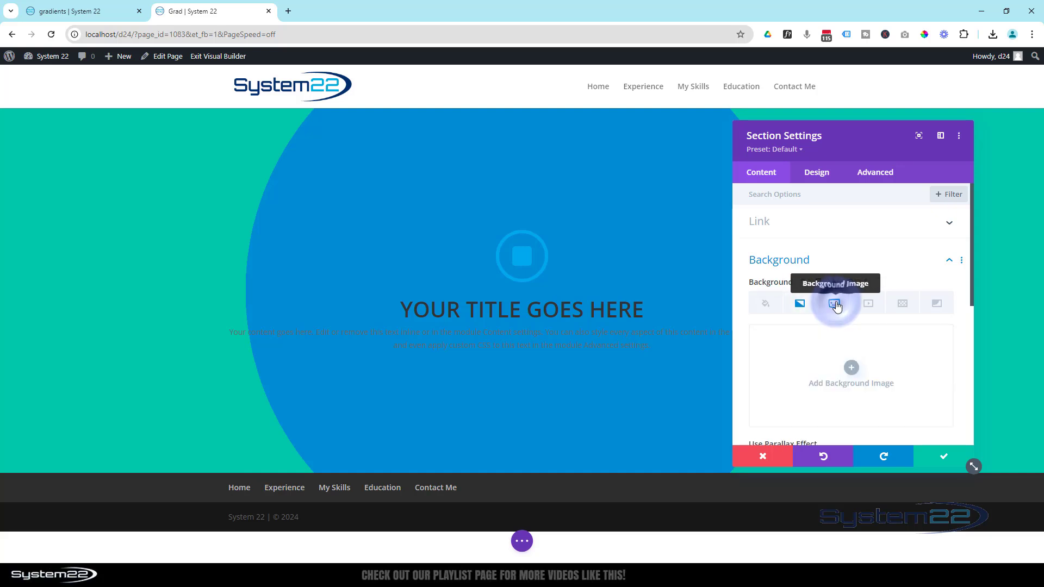
click(852, 356)
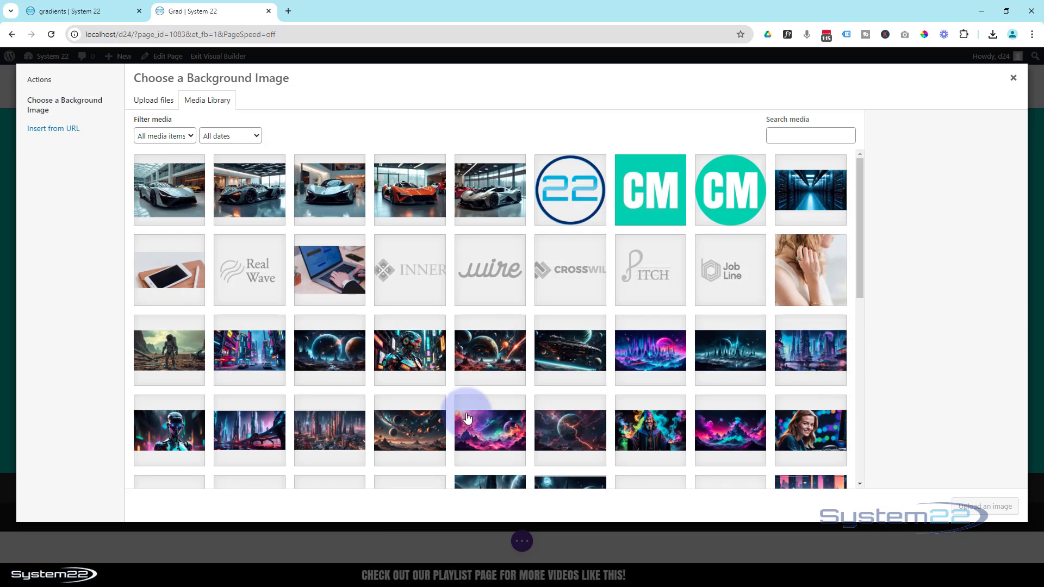
click(337, 359)
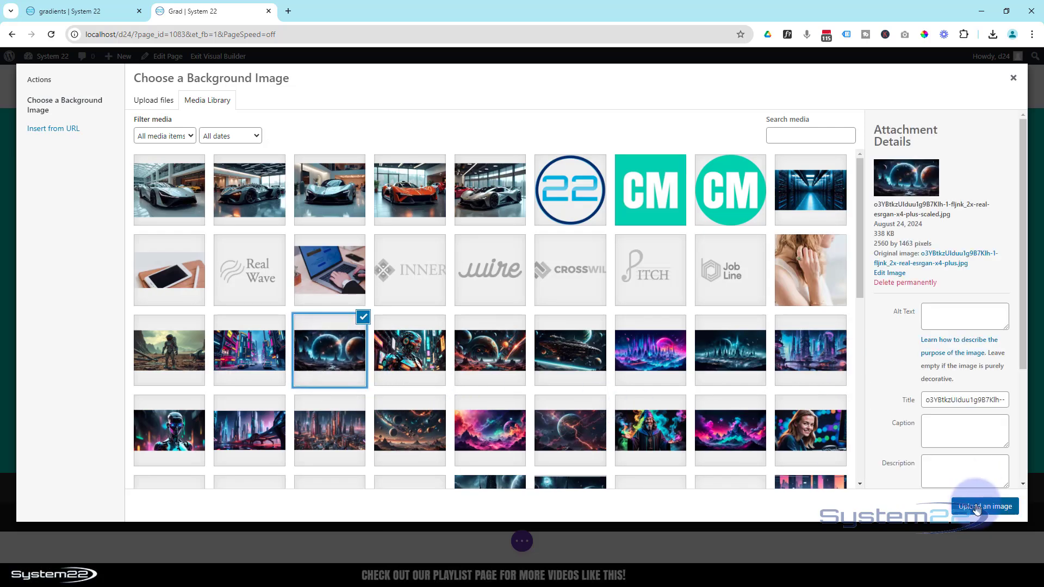
click(977, 508)
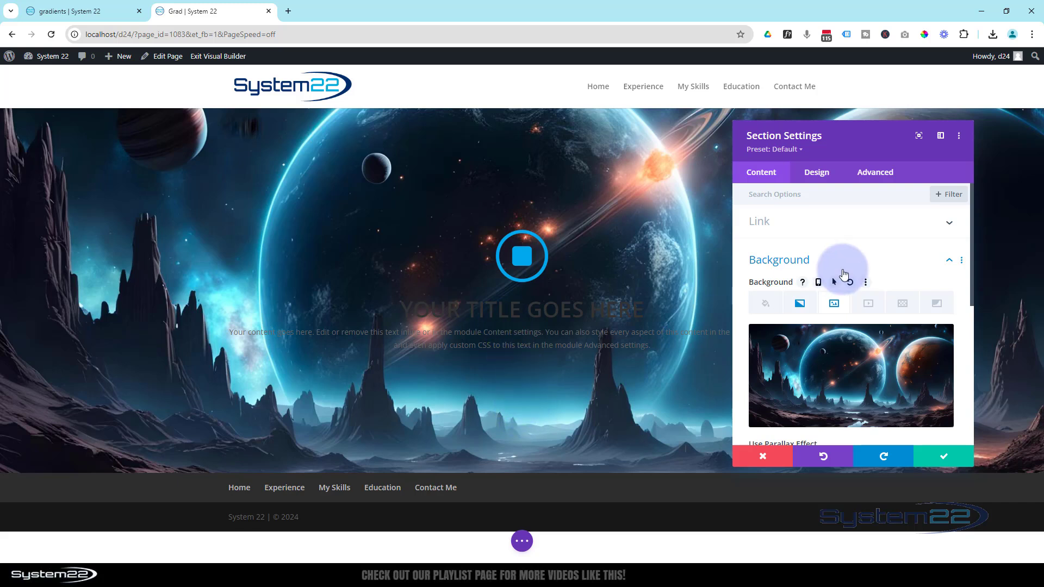
Set the background image blend to Multiply to mix the image with the circular gradient.
scroll(868, 313, down, 4)
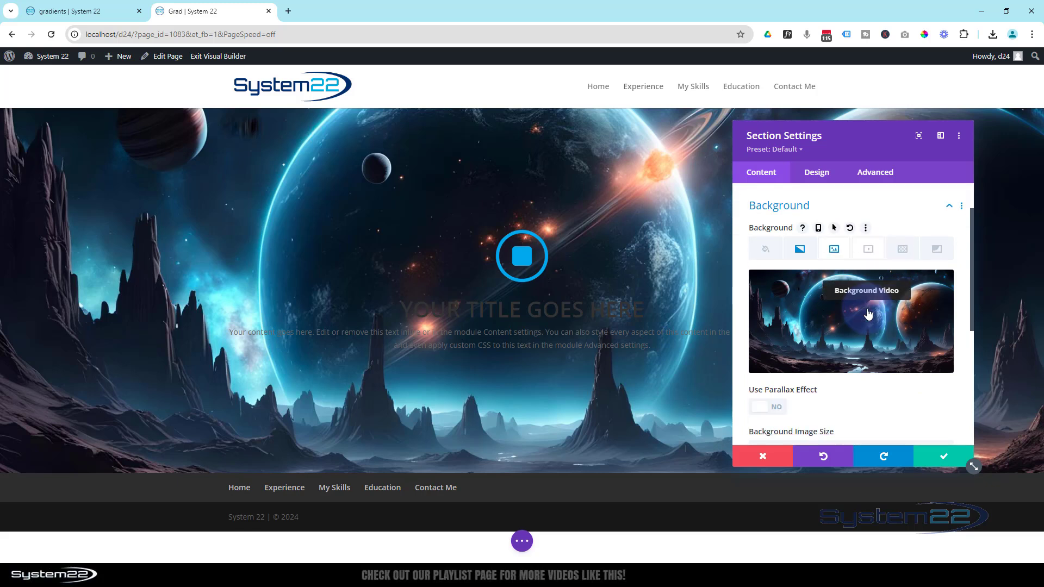
scroll(867, 312, down, 2)
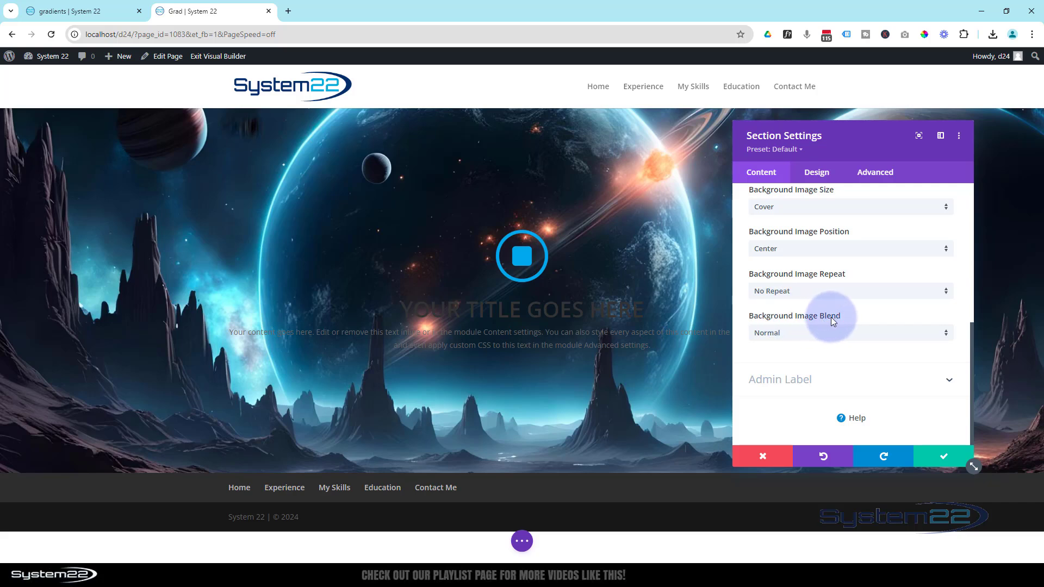
click(821, 332)
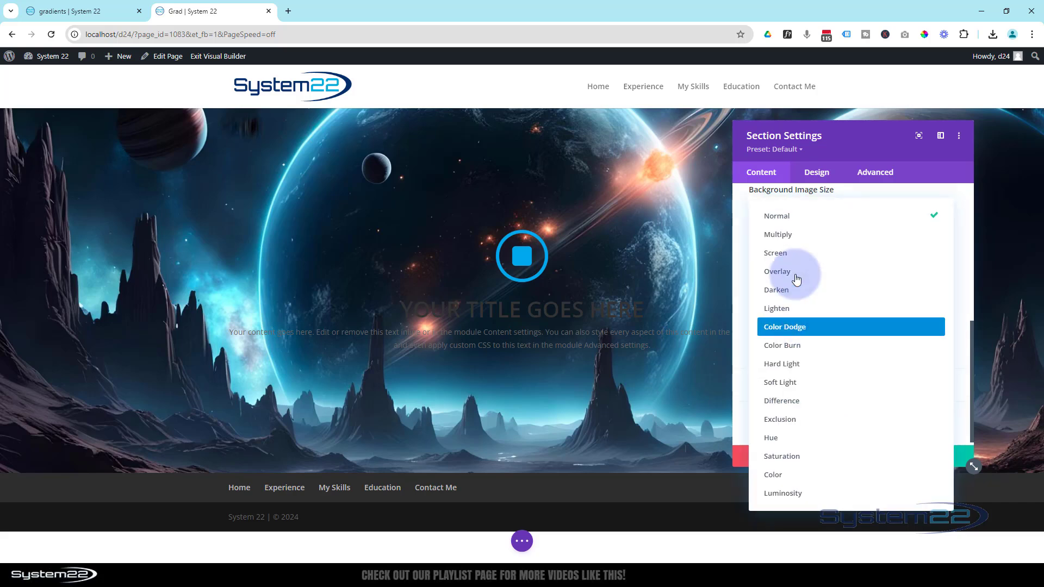
click(788, 238)
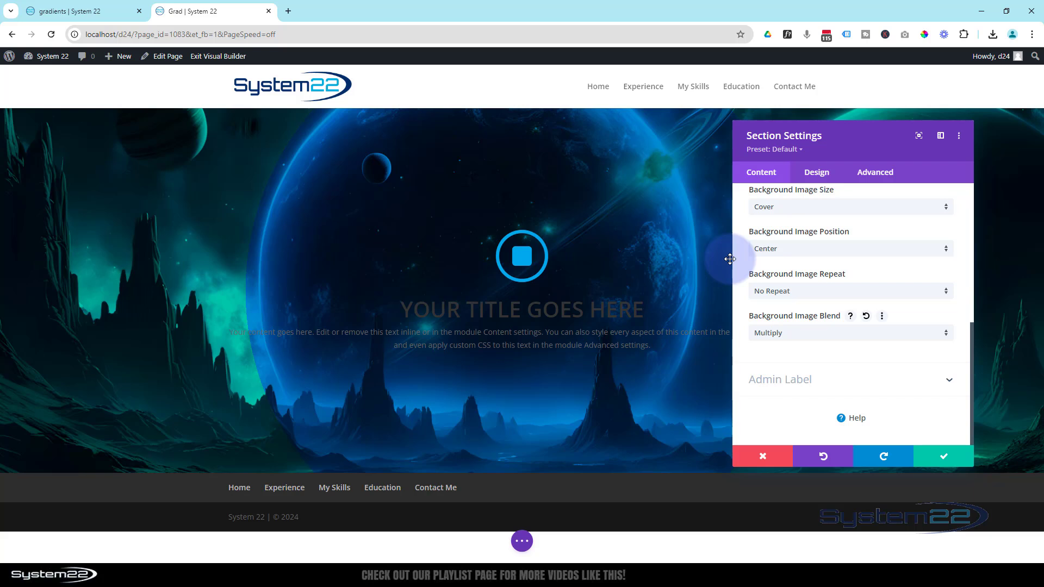
Try the Hard Light, Difference and Luminosity blend modes on the section's background image.
click(820, 333)
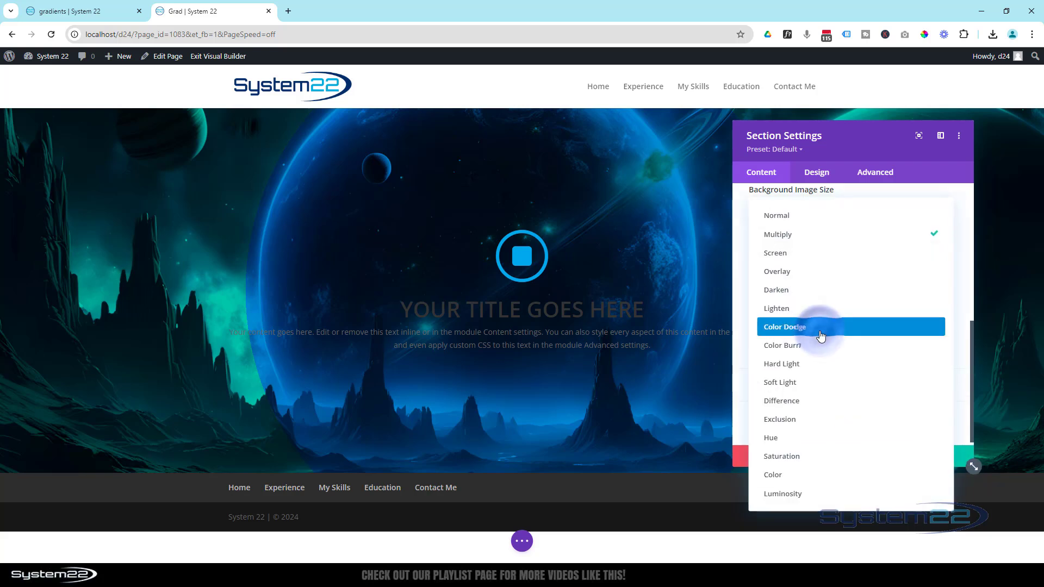
click(814, 363)
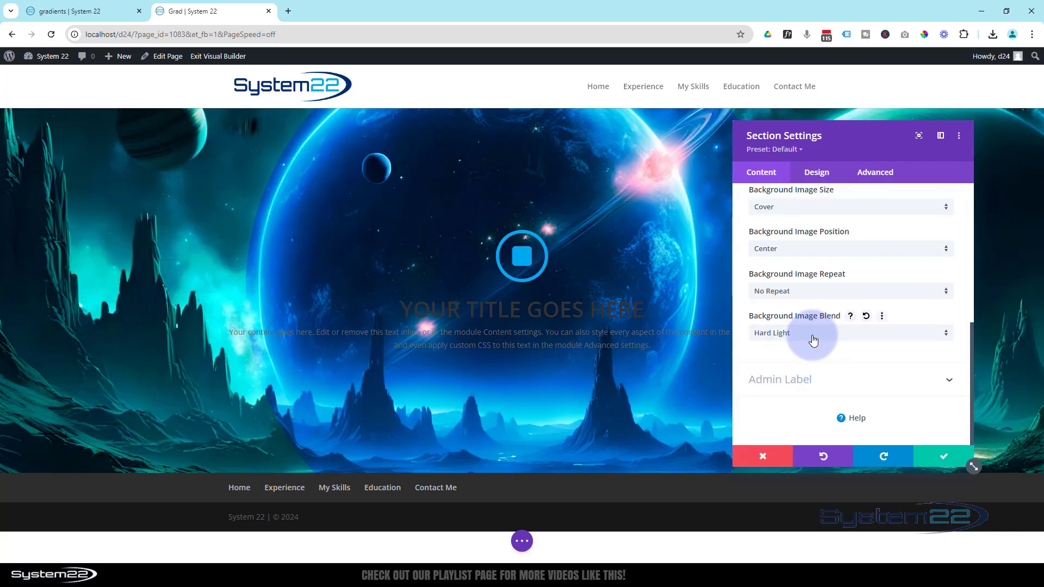
click(813, 334)
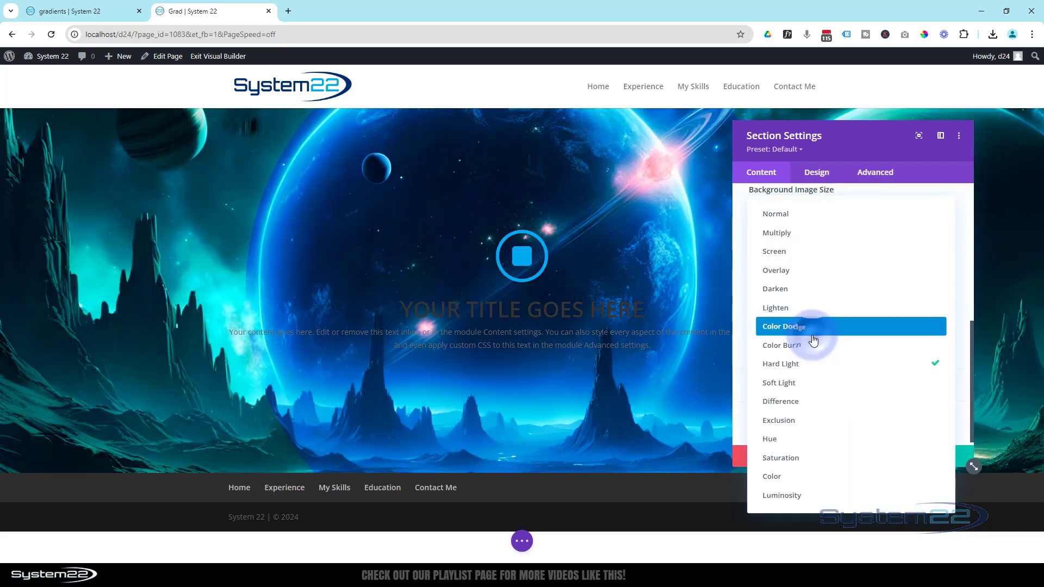
click(808, 407)
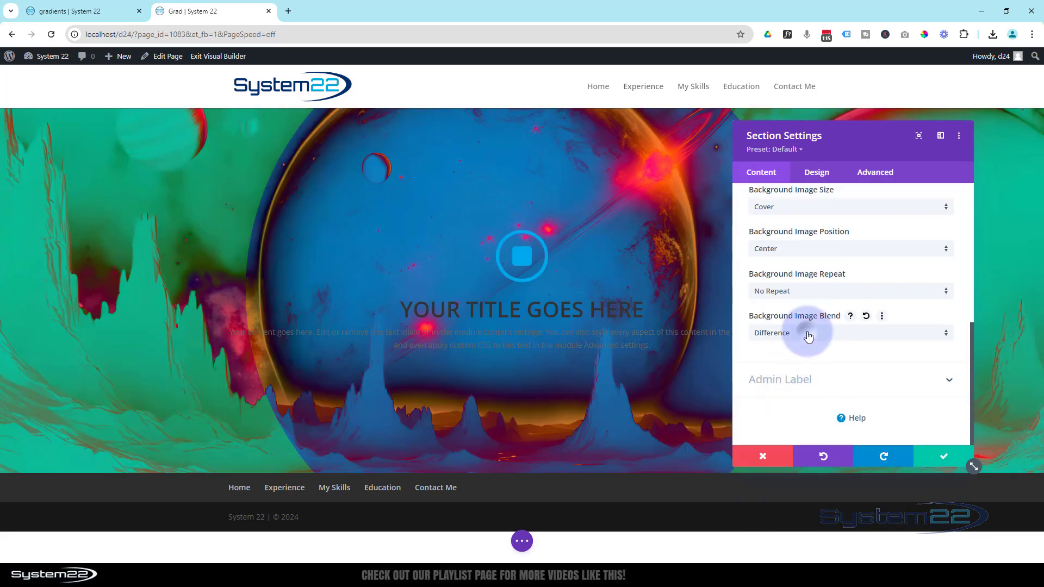
click(808, 333)
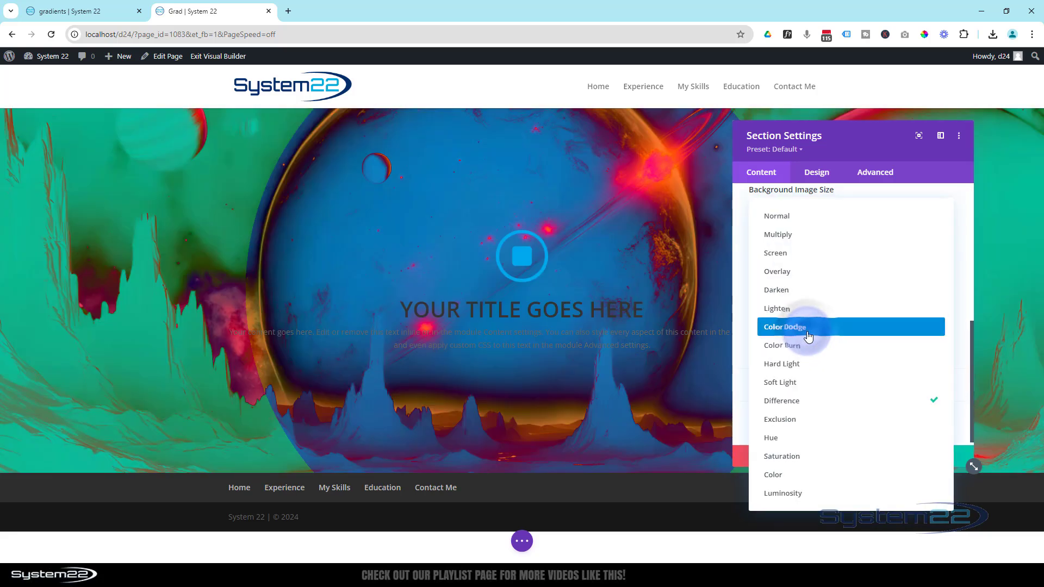
click(801, 495)
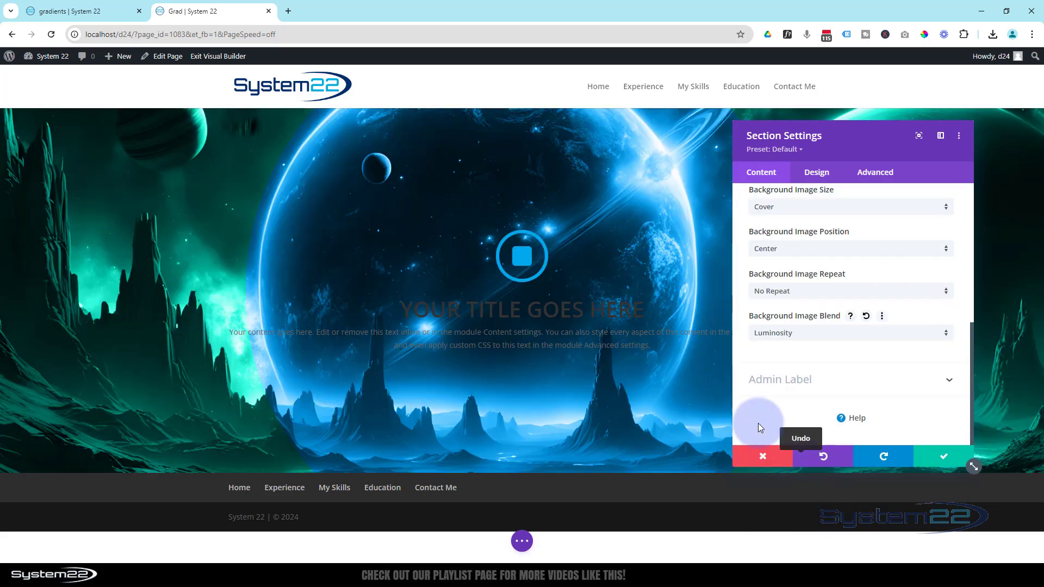
Set the background image blend to Normal.
scroll(838, 416, up, 4)
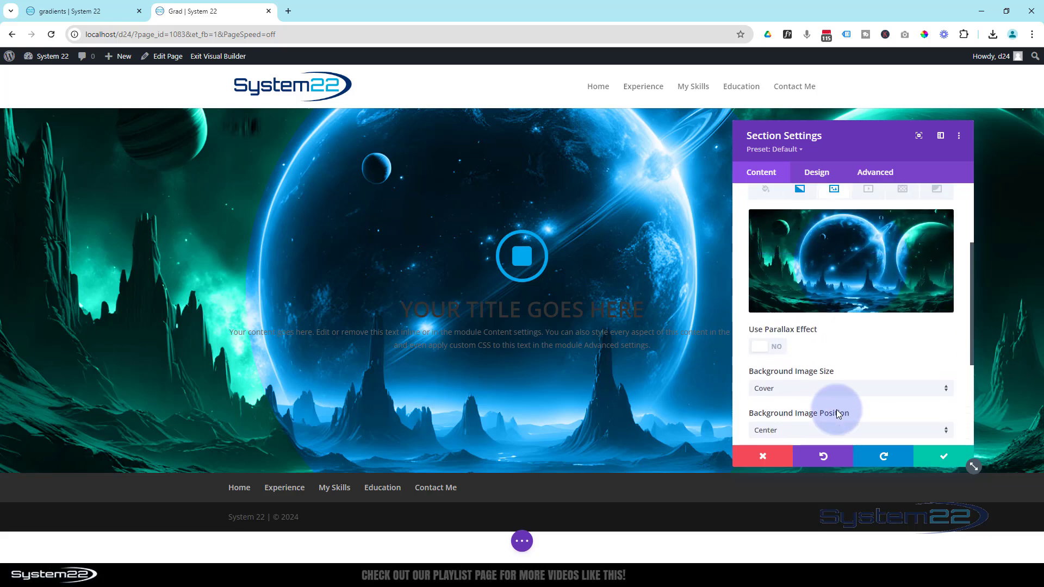
scroll(838, 414, up, 1)
scroll(837, 414, down, 3)
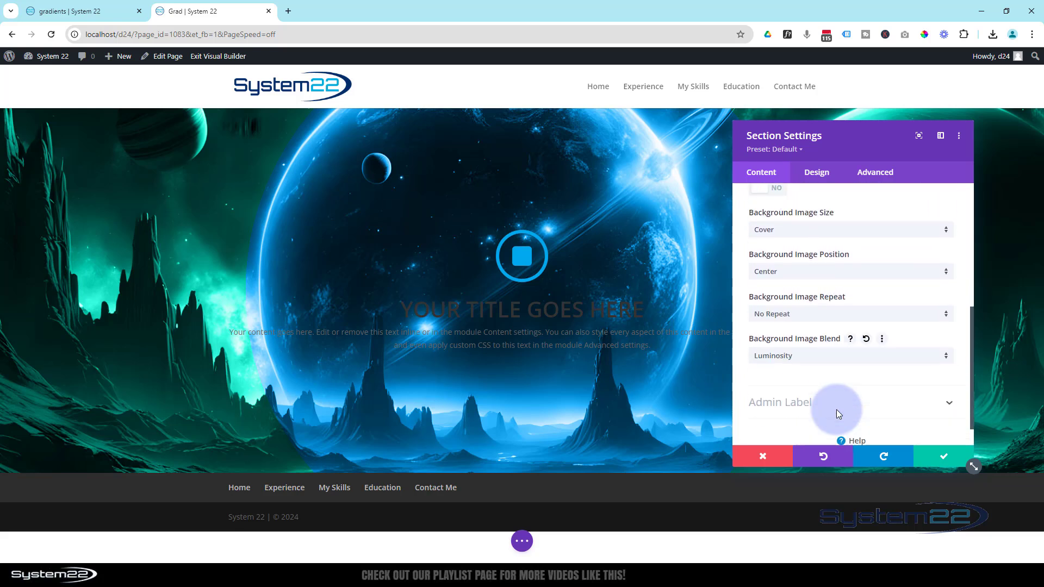
click(823, 336)
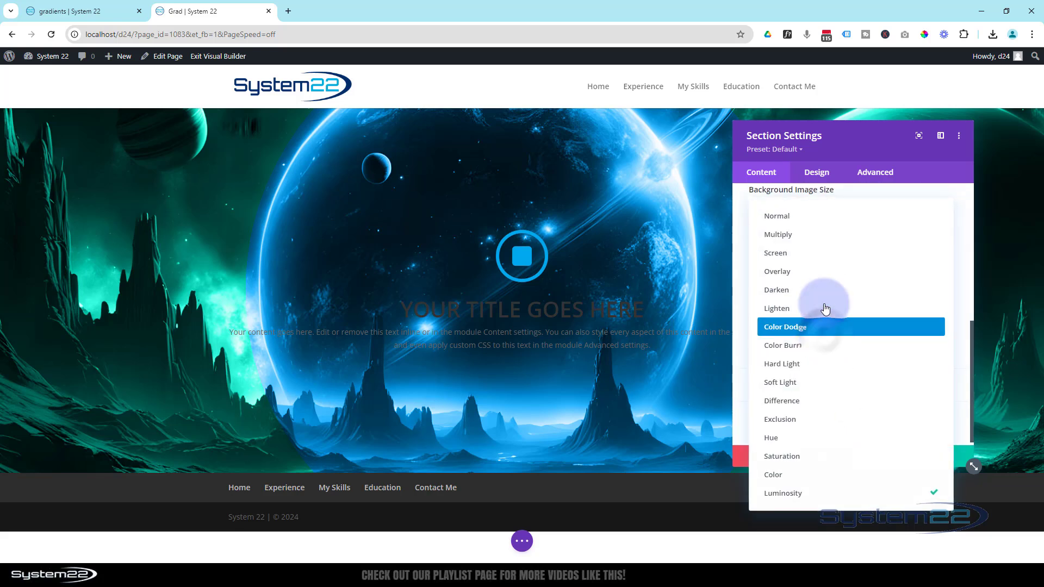
click(784, 220)
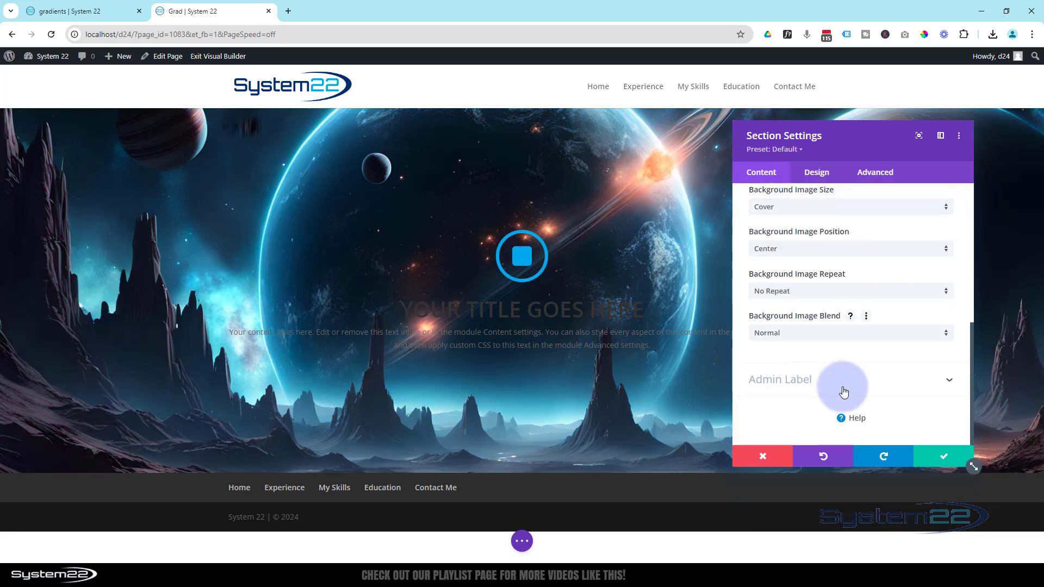
Enable placing the section's circular gradient above the background image.
scroll(843, 392, up, 8)
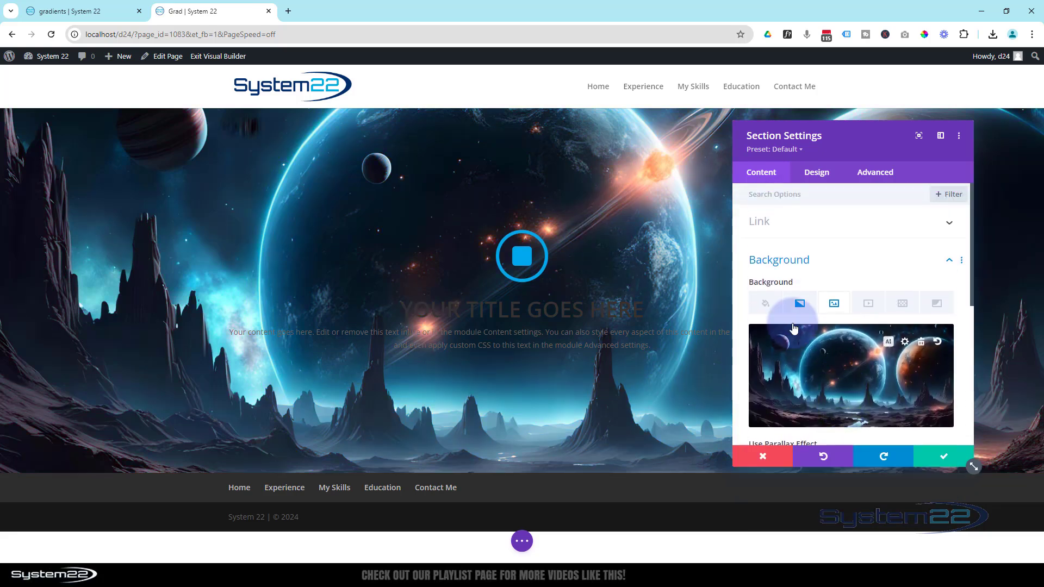
click(800, 303)
scroll(813, 340, down, 1)
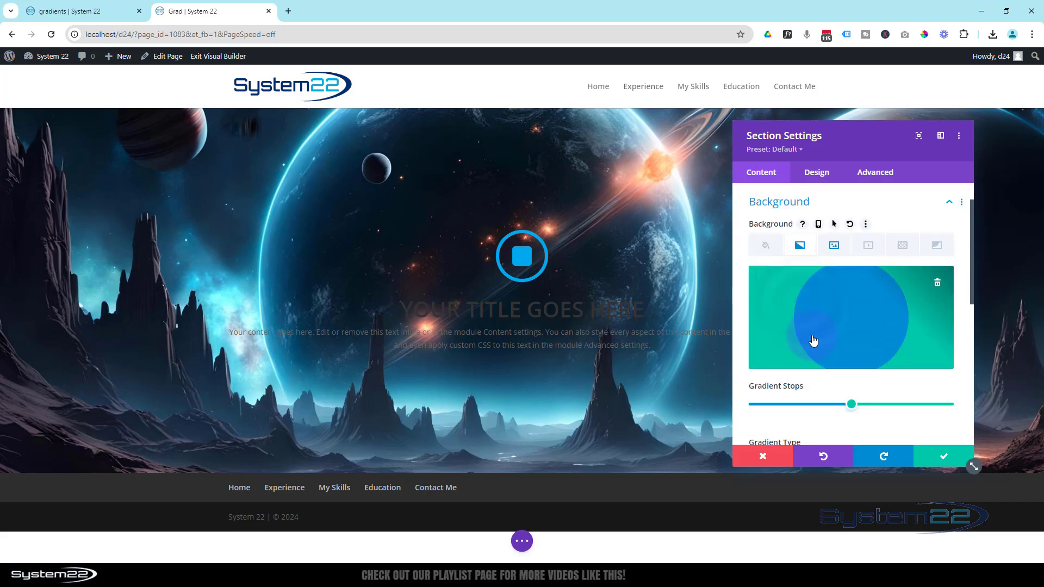
scroll(813, 340, down, 6)
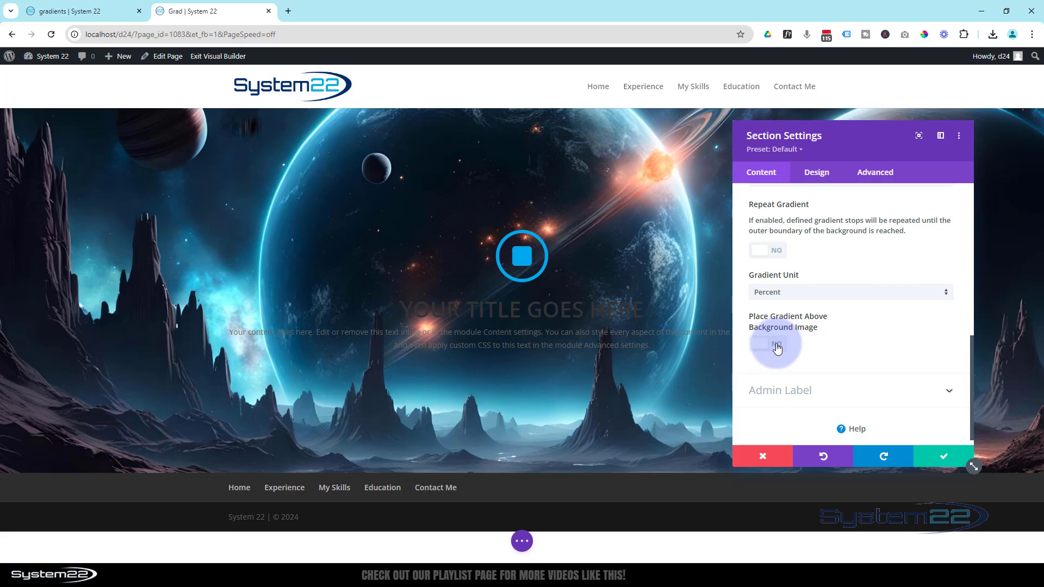
click(776, 348)
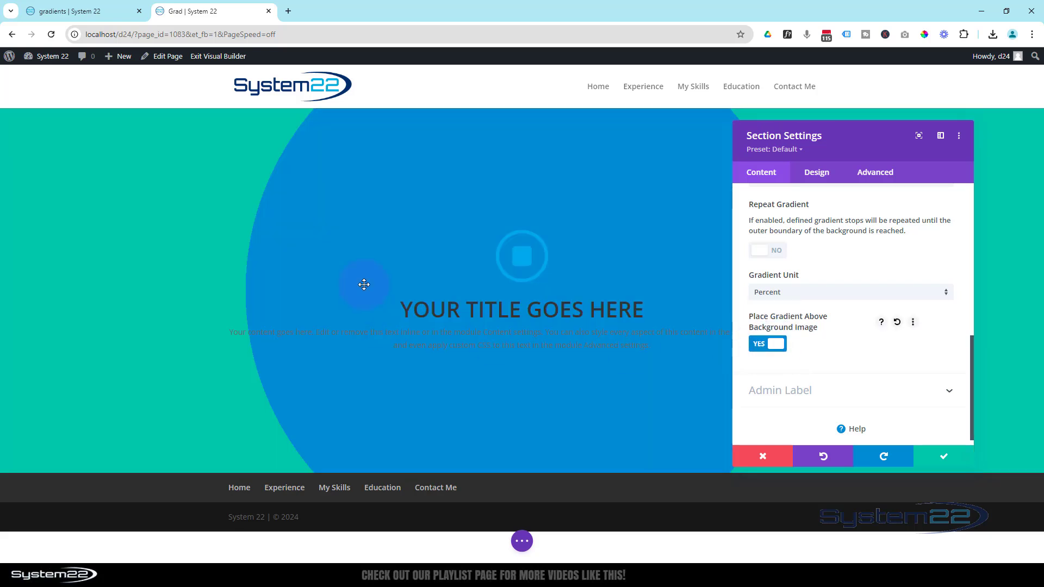
click(66, 289)
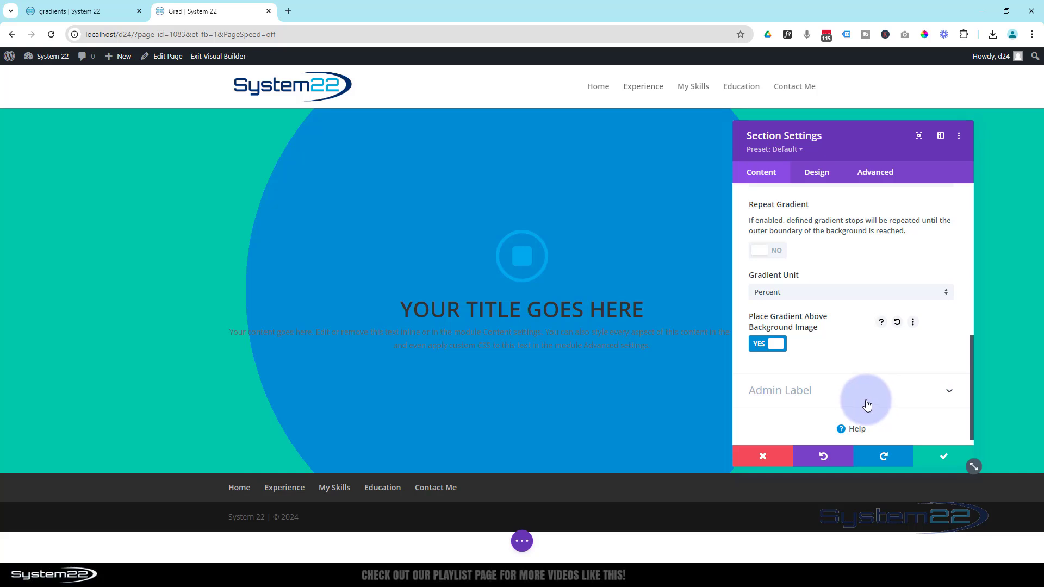
Move the green gradient stop to 55%, try the blue stop at 0.55 opacity, and restore it to full opacity.
scroll(866, 401, up, 4)
scroll(866, 403, up, 1)
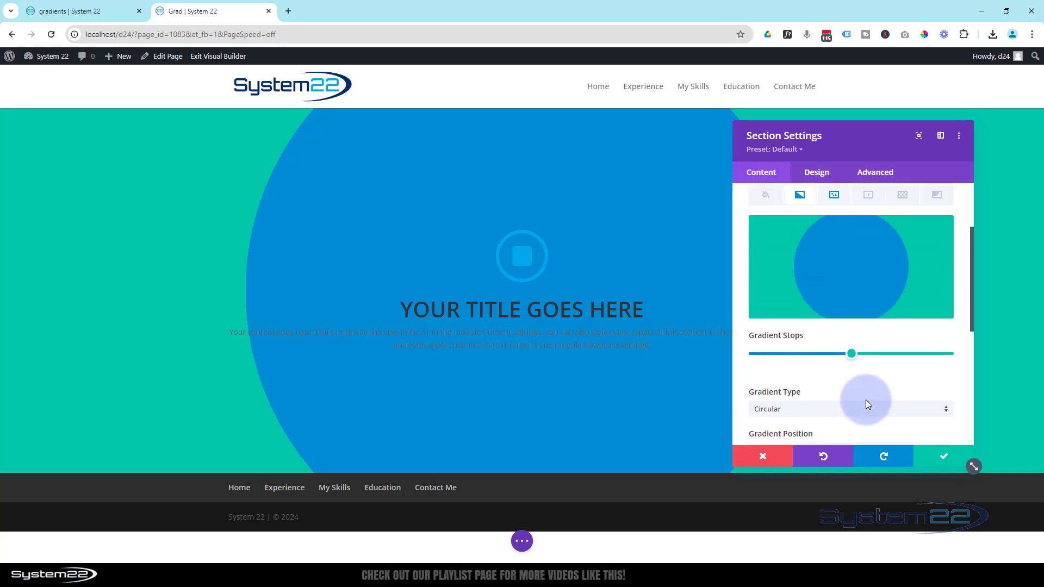
click(852, 354)
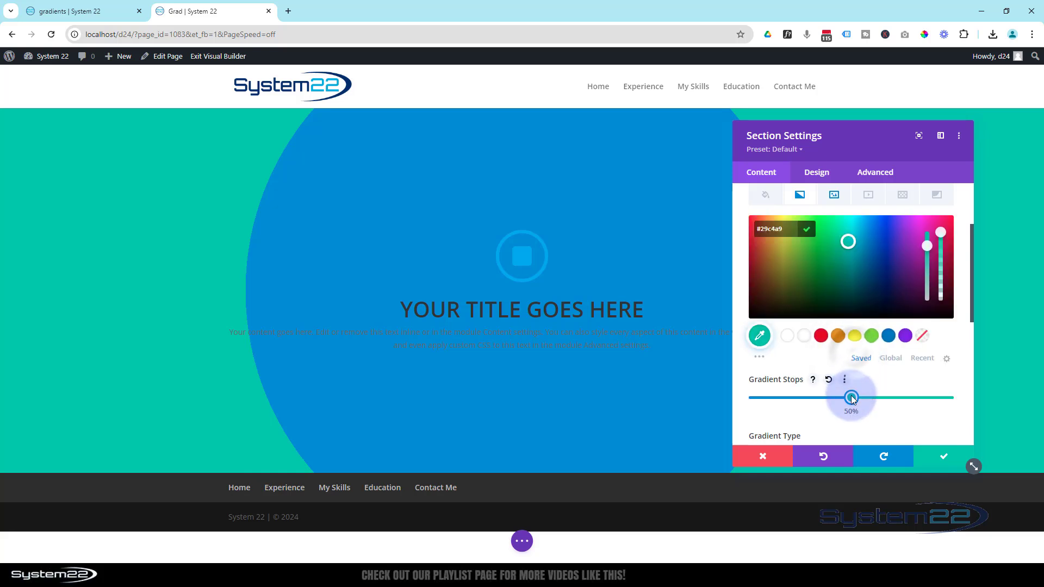
drag(851, 399, 864, 399)
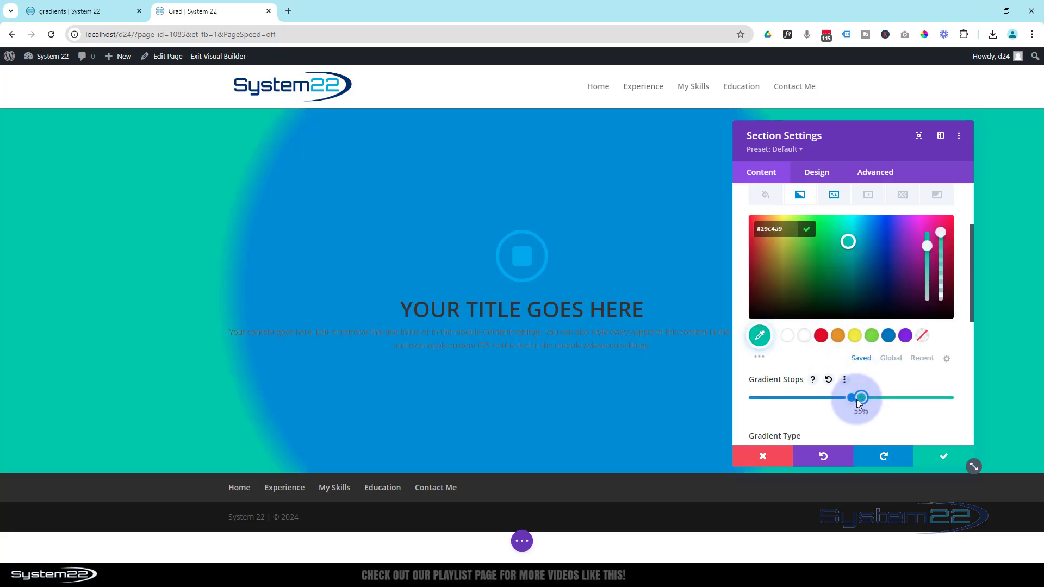
click(851, 398)
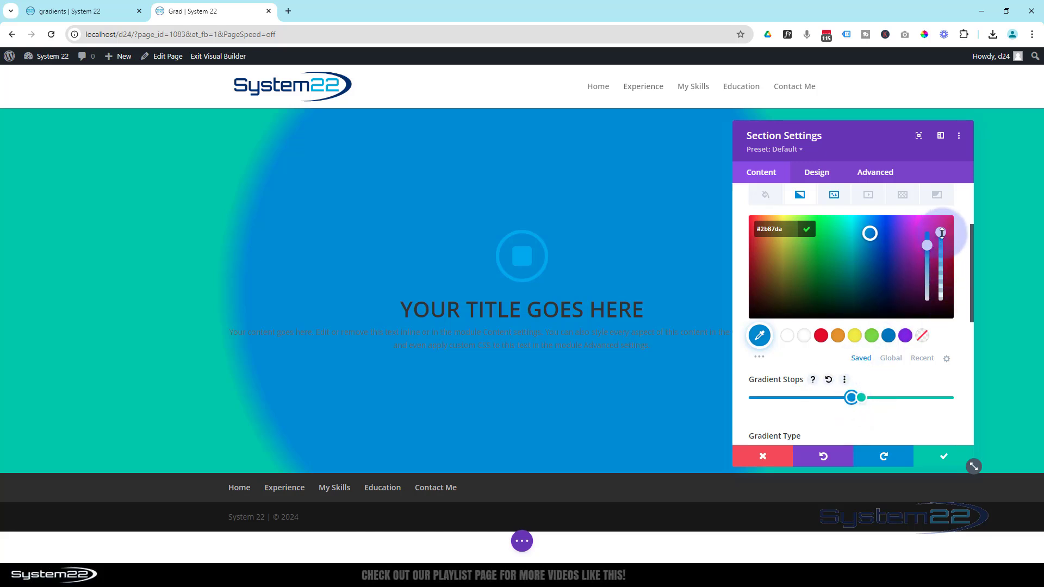
drag(942, 232, 941, 266)
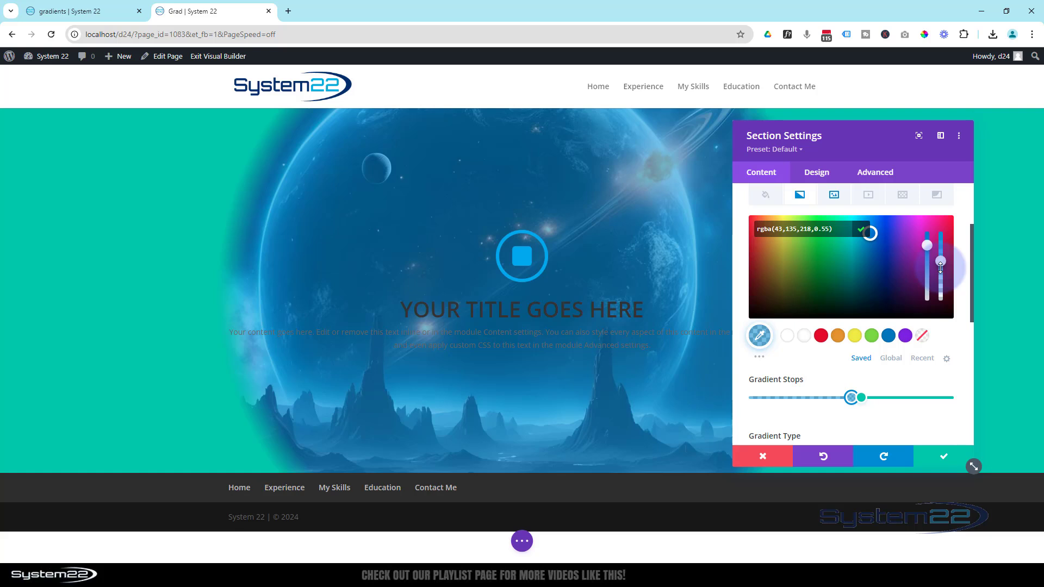
drag(941, 266, 938, 227)
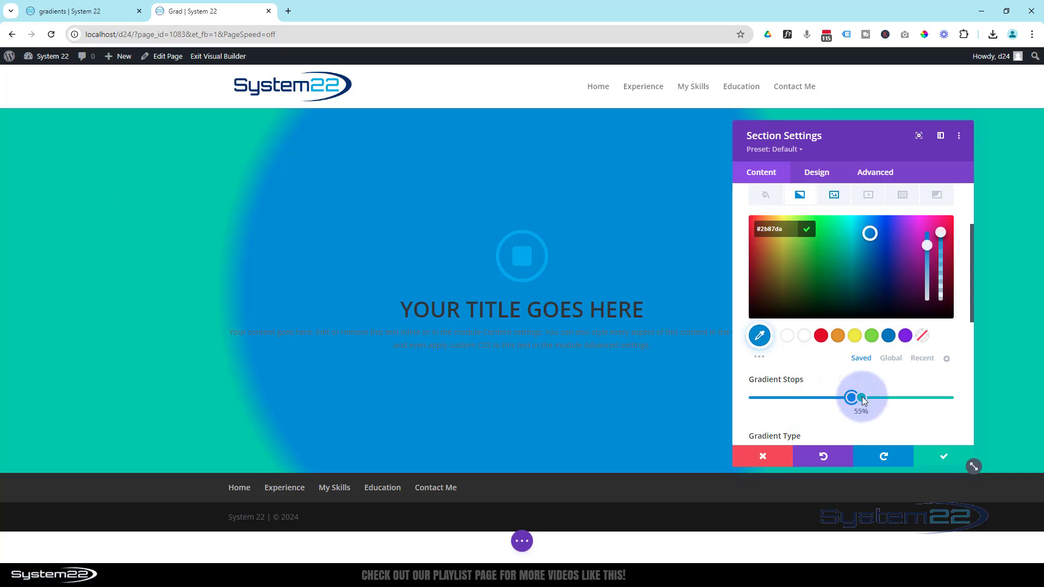
Return the green gradient stop to 50% and lower its opacity to 0.76.
drag(864, 401, 852, 399)
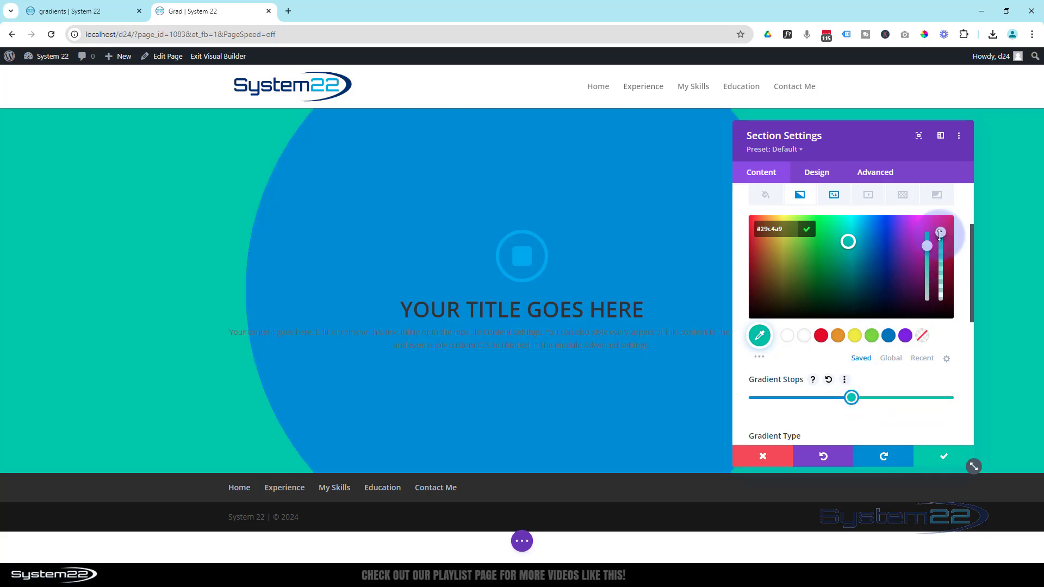
mouse_move(945, 243)
mouse_down()
mouse_move(948, 280)
mouse_move(943, 254)
mouse_up()
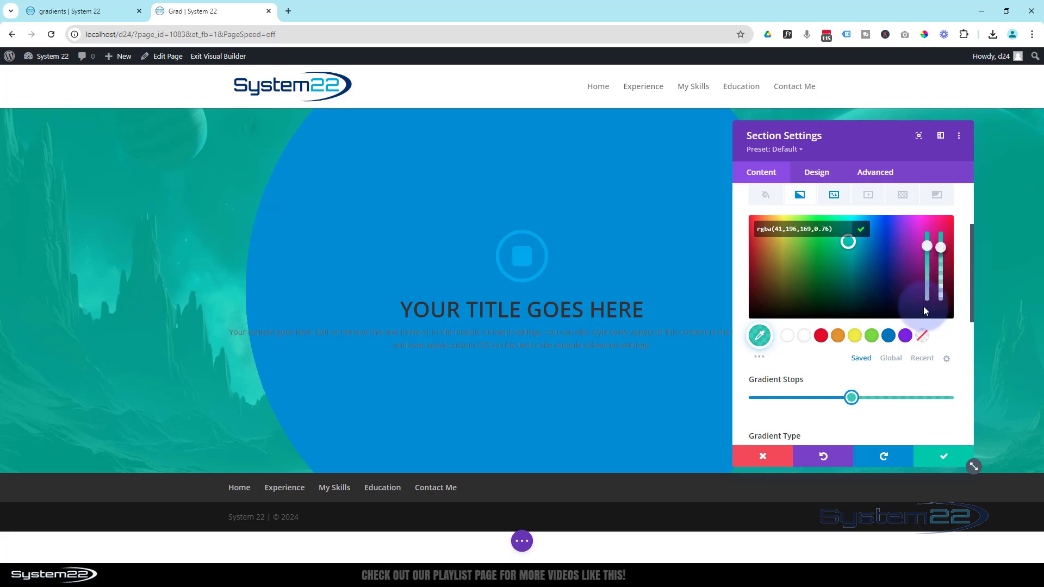
Separate the gradient stops, lower the blue stop's opacity to 0.7, and bring both stops back together at the midpoint.
drag(853, 399, 857, 399)
click(847, 397)
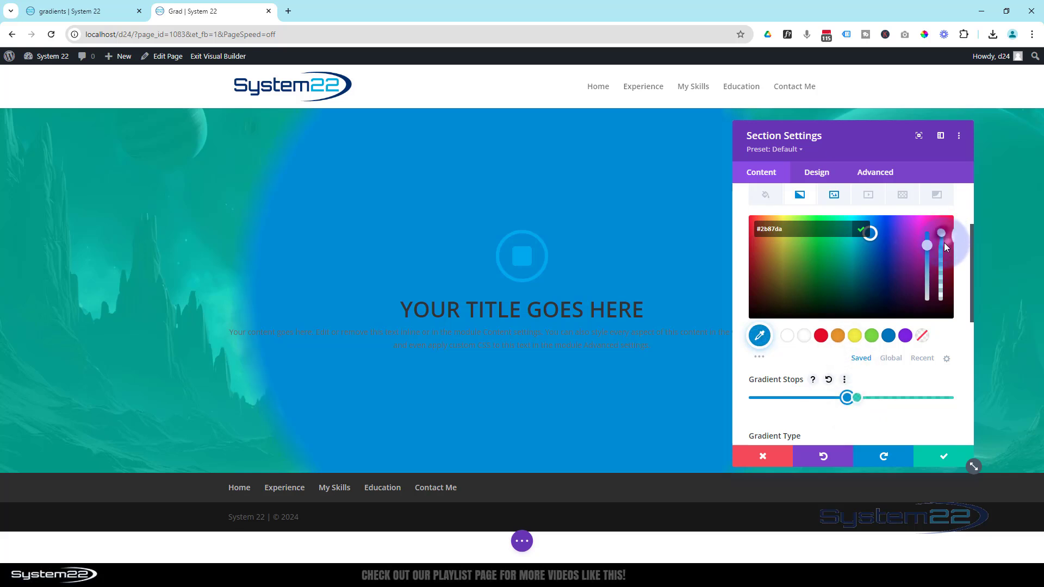
drag(945, 244, 940, 262)
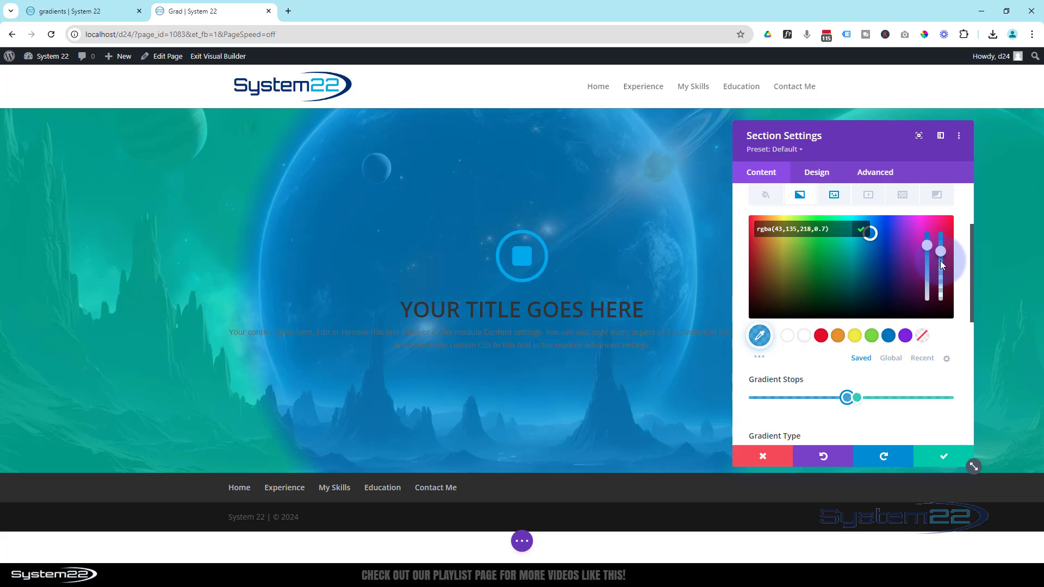
click(852, 397)
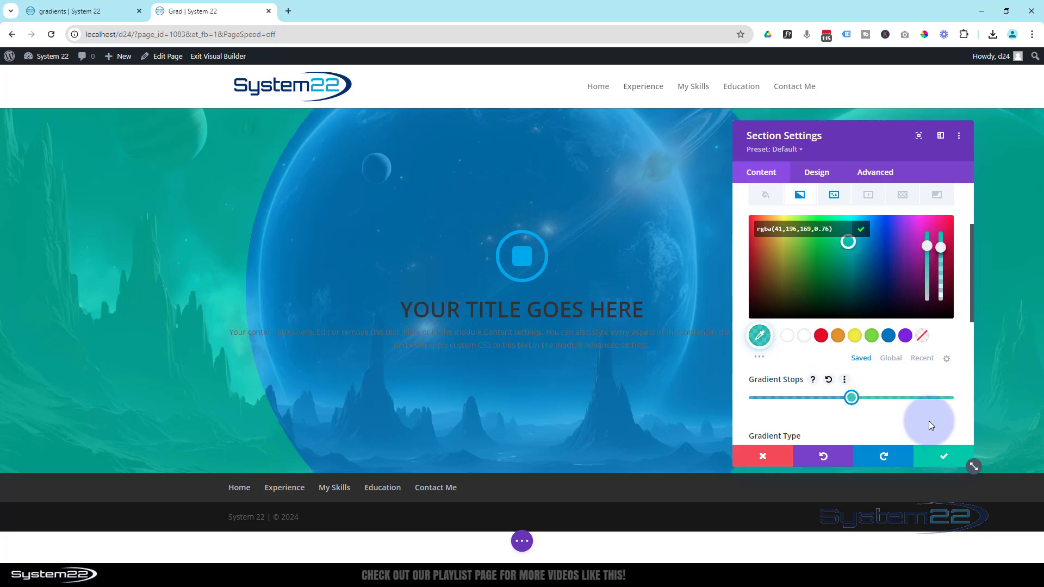
Apply the section settings and save the page as a draft.
click(945, 456)
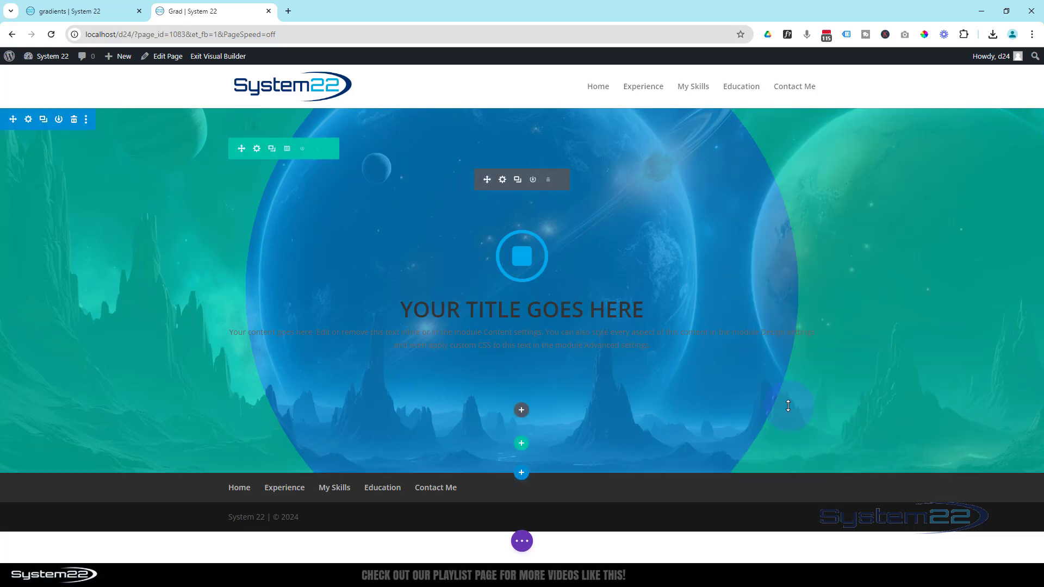
click(517, 542)
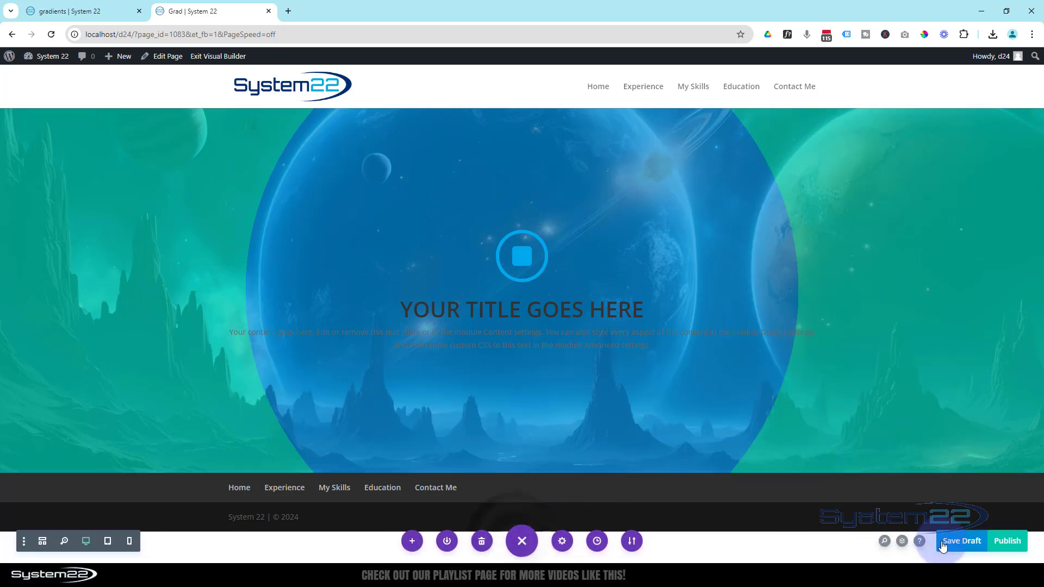
click(957, 543)
Set the blurb module's text color to Light.
mouse_move(496, 249)
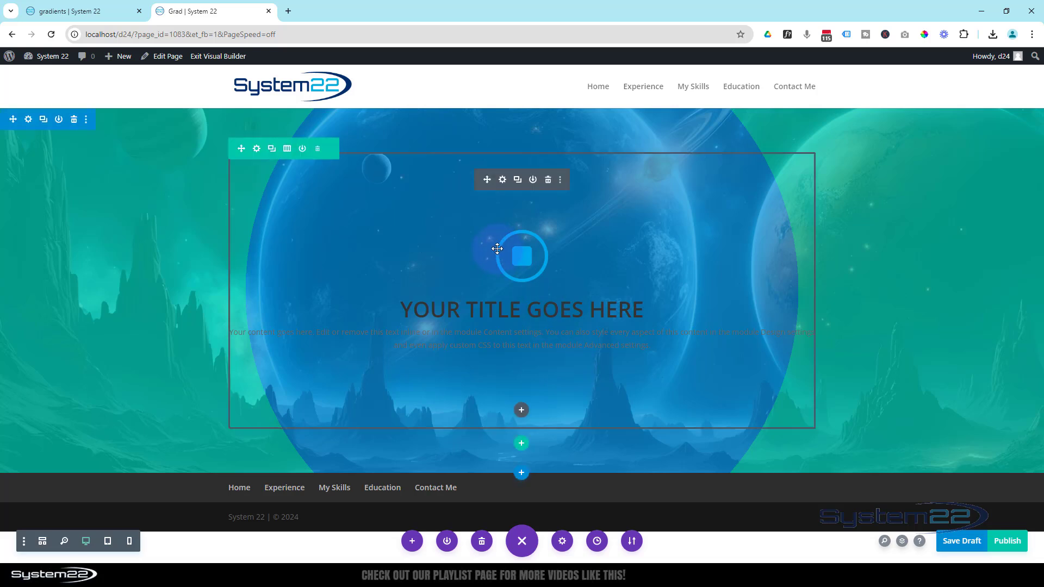
click(503, 180)
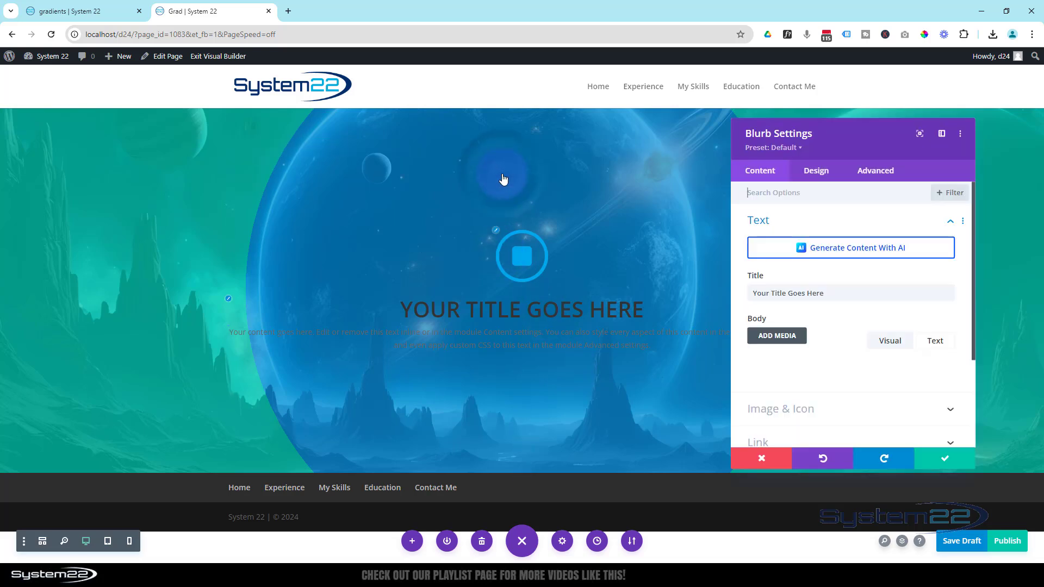
click(817, 172)
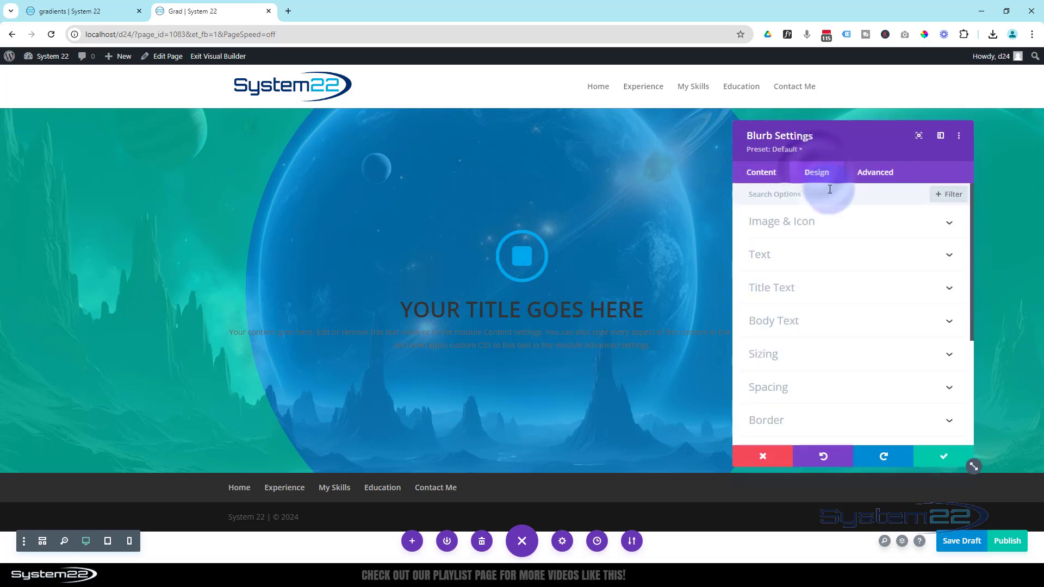
click(836, 254)
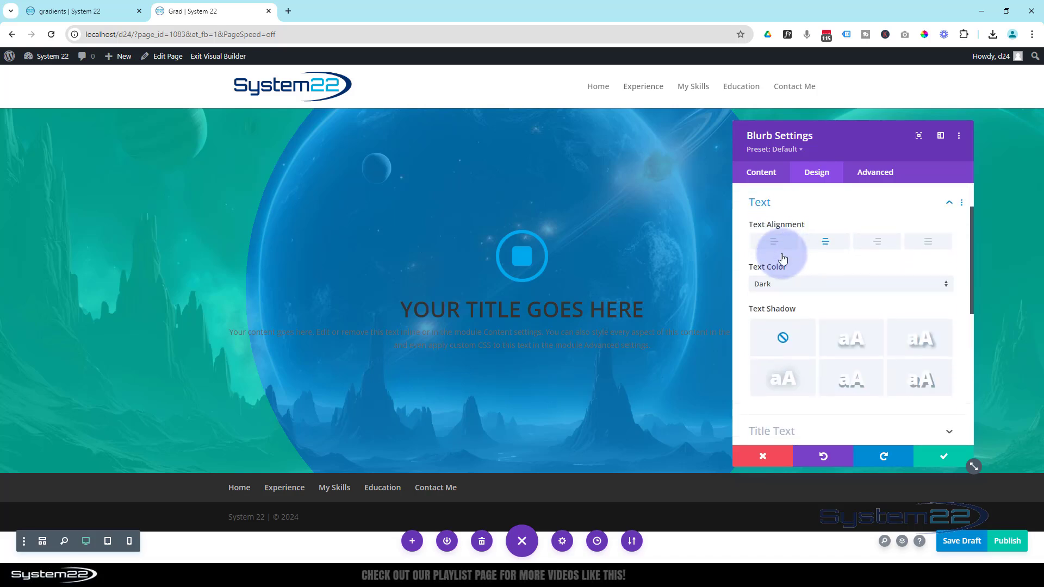
click(797, 282)
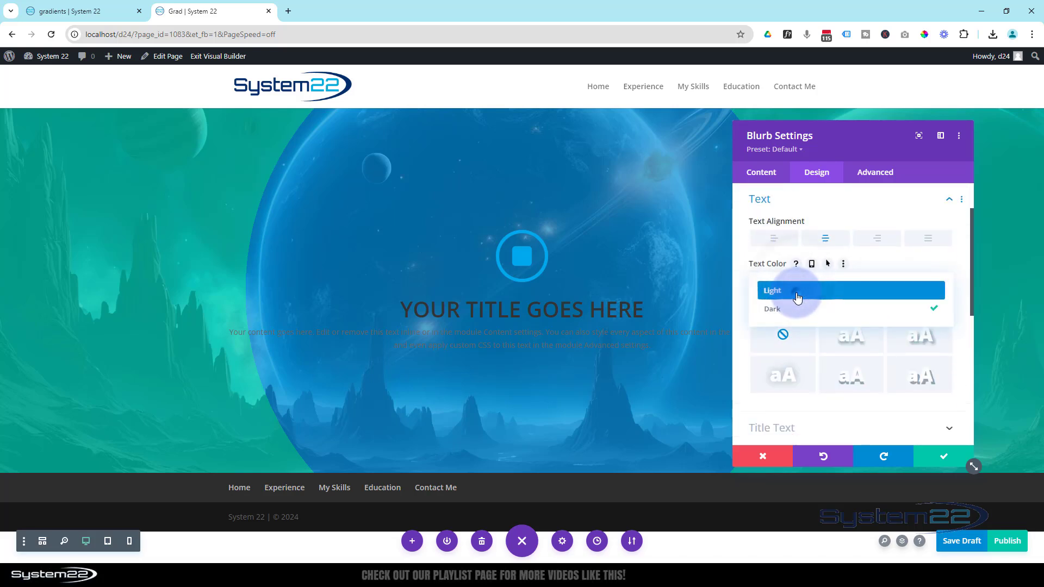
click(796, 293)
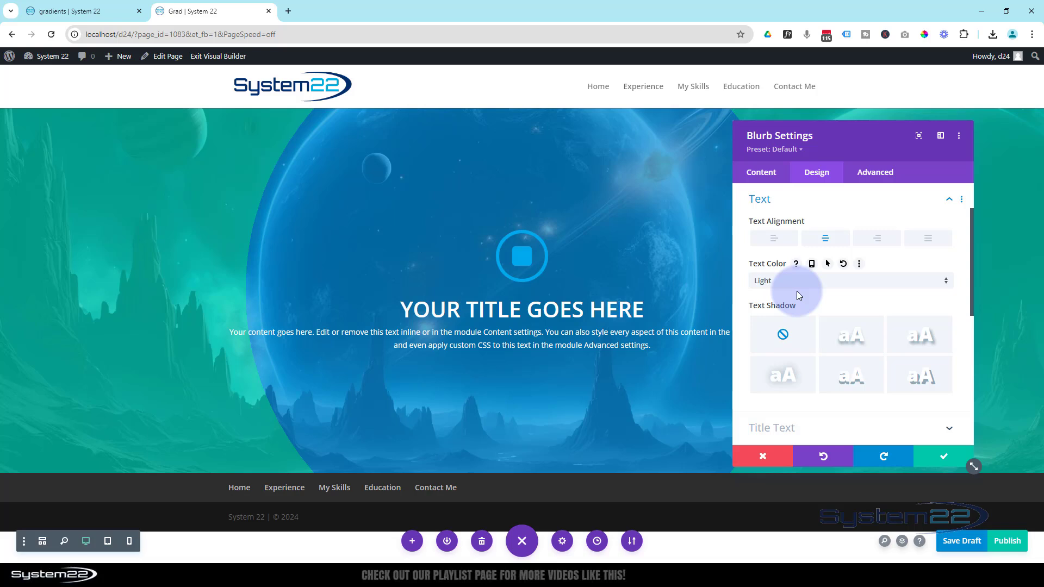
Change the blurb's icon color to white and apply the module settings.
scroll(800, 316, up, 2)
click(843, 229)
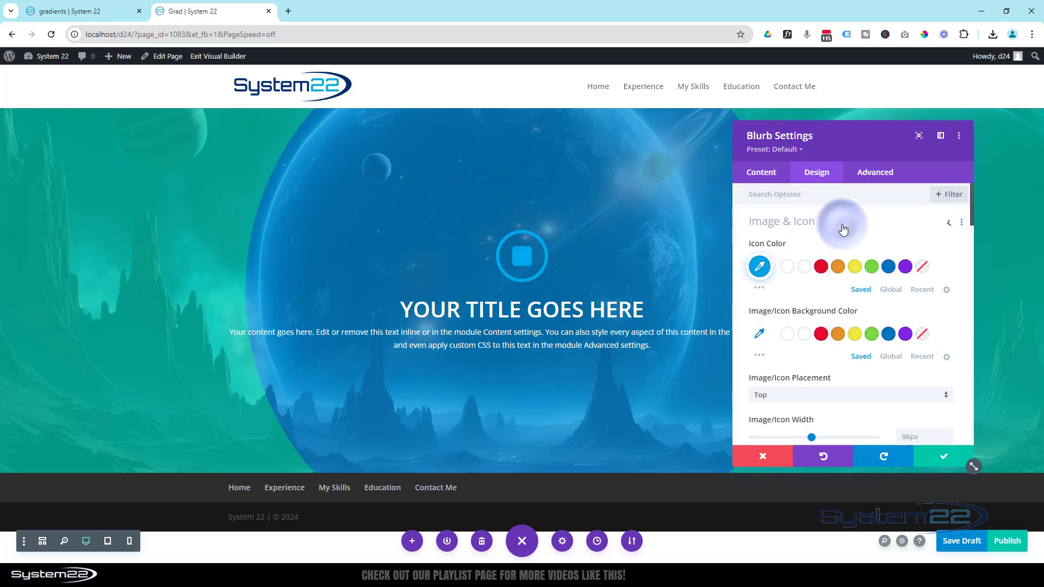
click(807, 269)
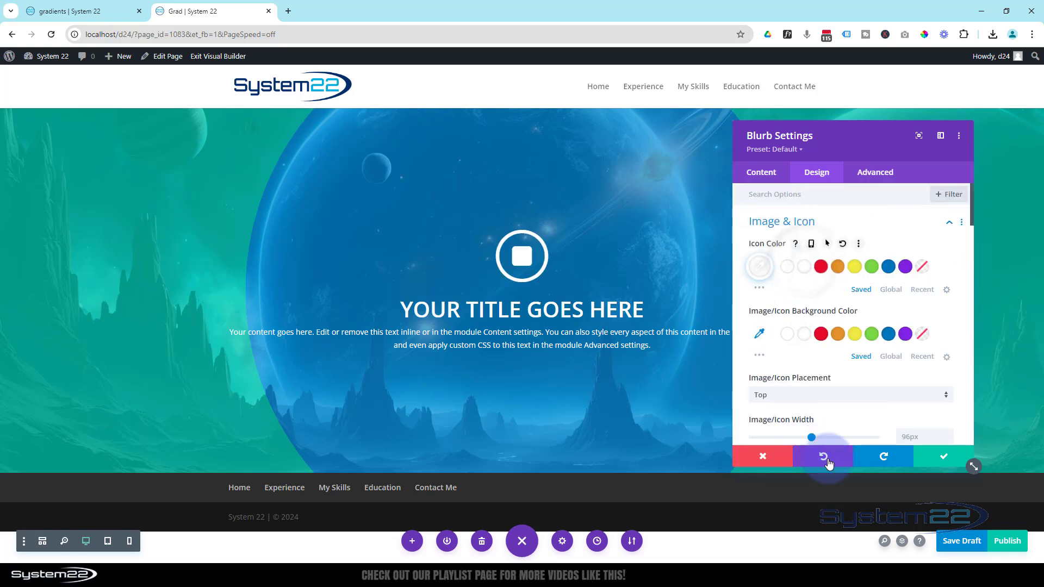
click(942, 457)
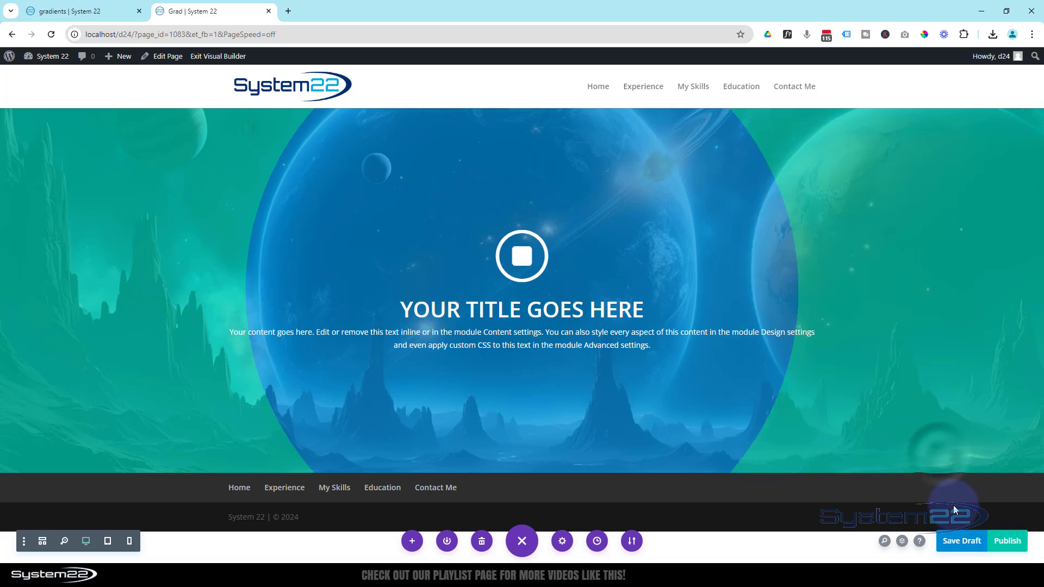
Save the page as a draft and exit the Visual Builder.
click(961, 541)
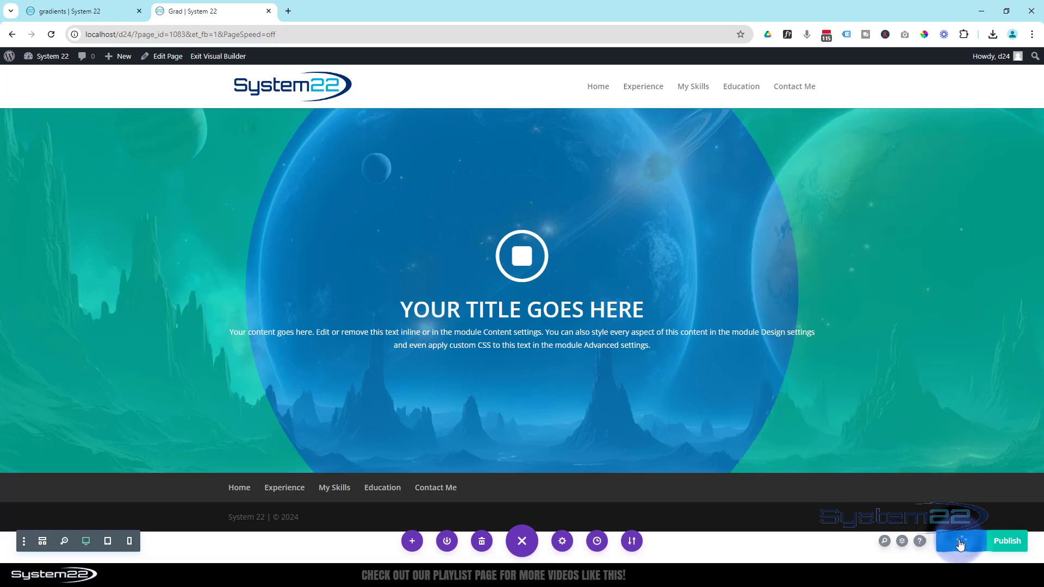
click(214, 59)
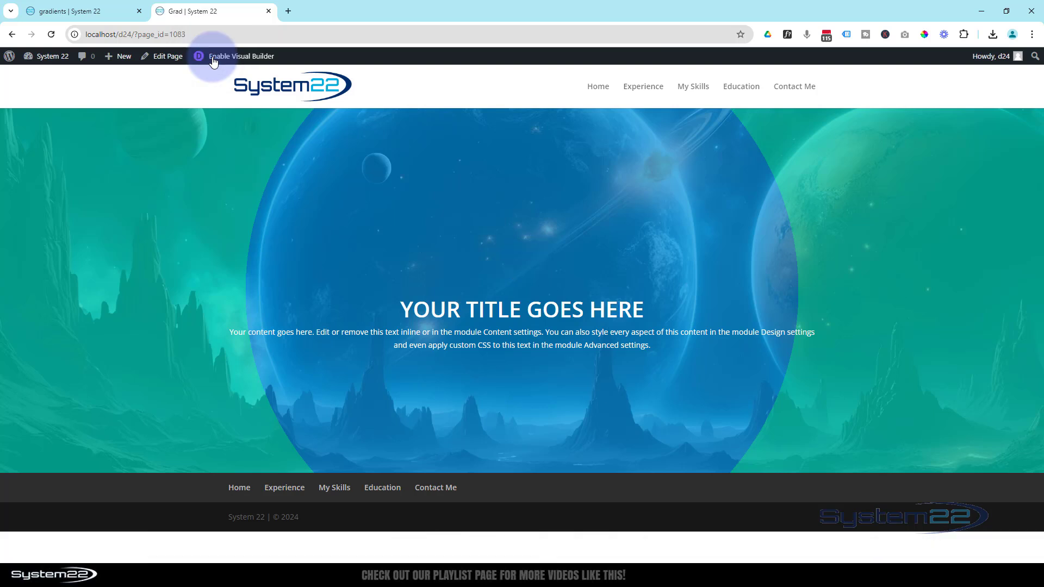